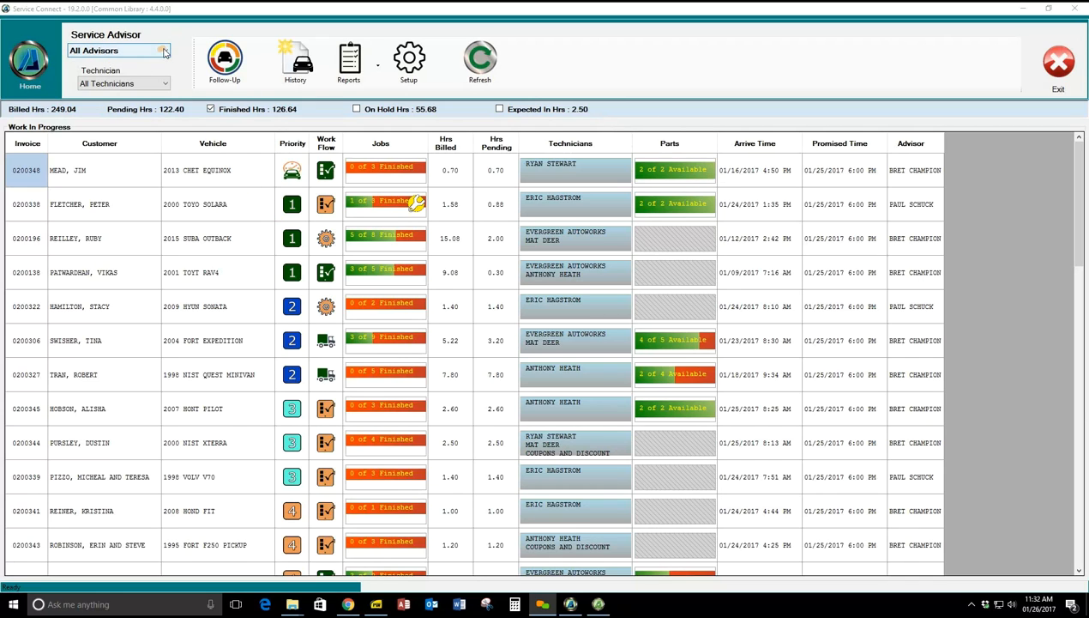
Step: Filter the work-in-progress list to the service advisor handling the 2000 TOYO SOLARA
click(167, 54)
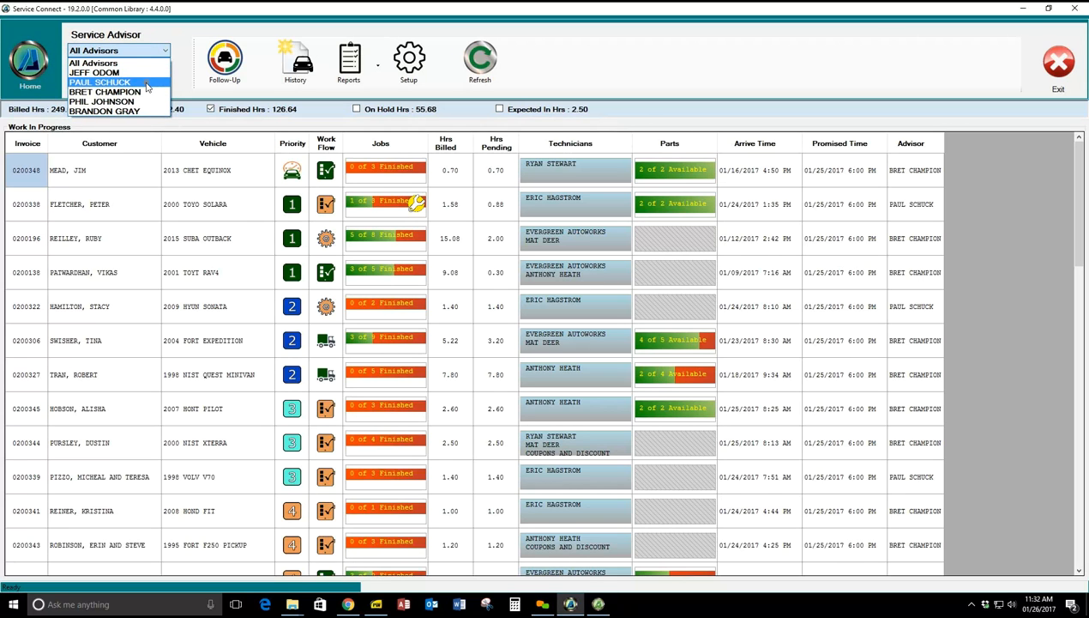
click(147, 83)
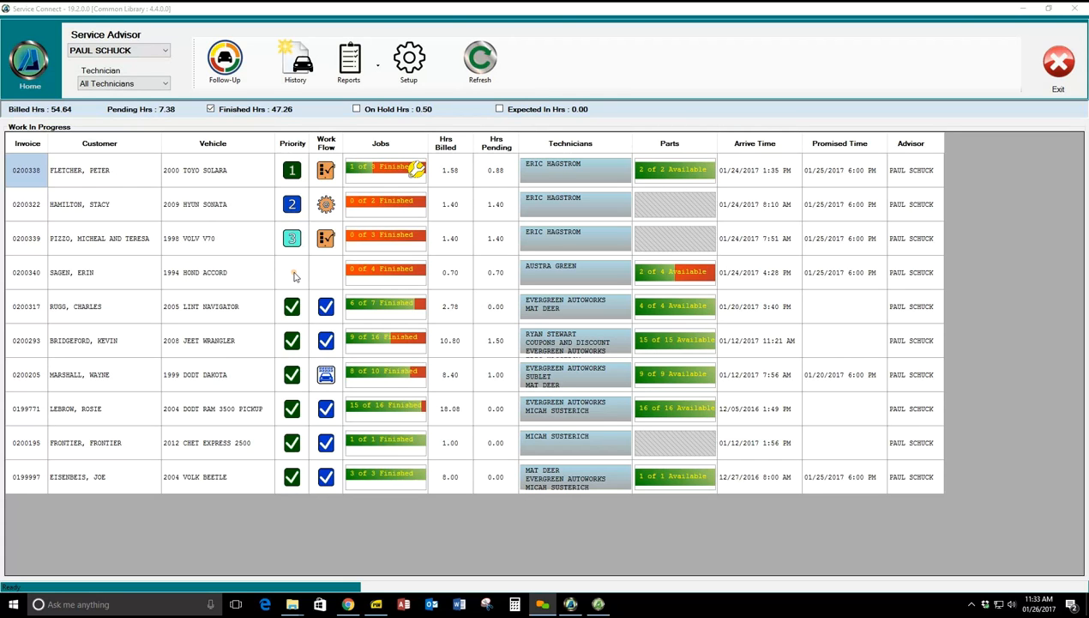
Step: Update the 1994 HOND ACCORD to On Hold priority with the Parts Delivery work flow
click(294, 275)
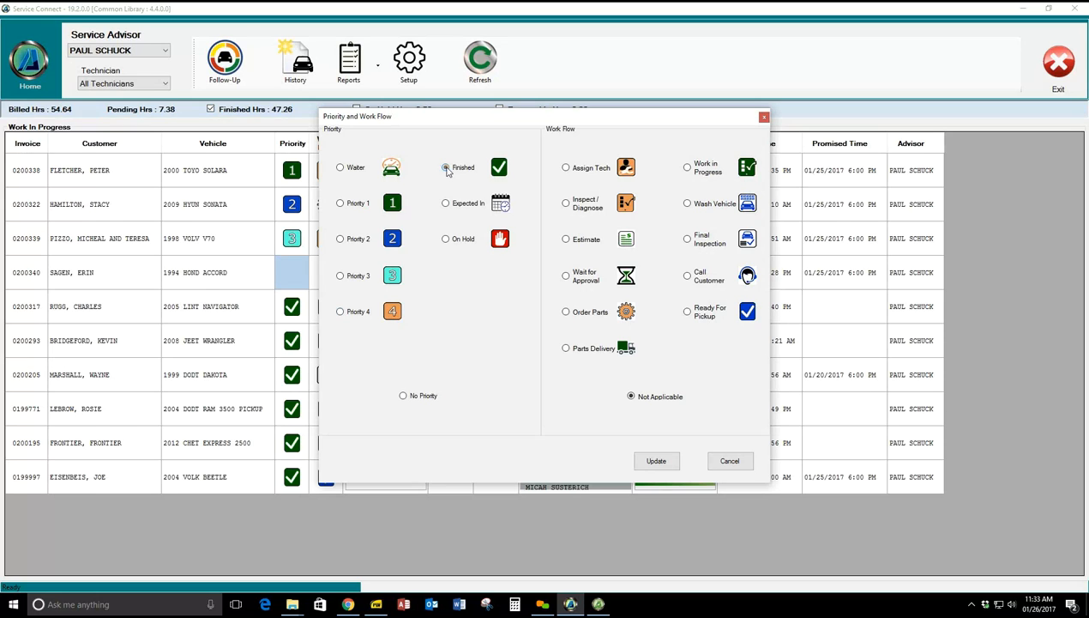
click(446, 168)
click(687, 204)
click(688, 240)
click(688, 276)
click(688, 313)
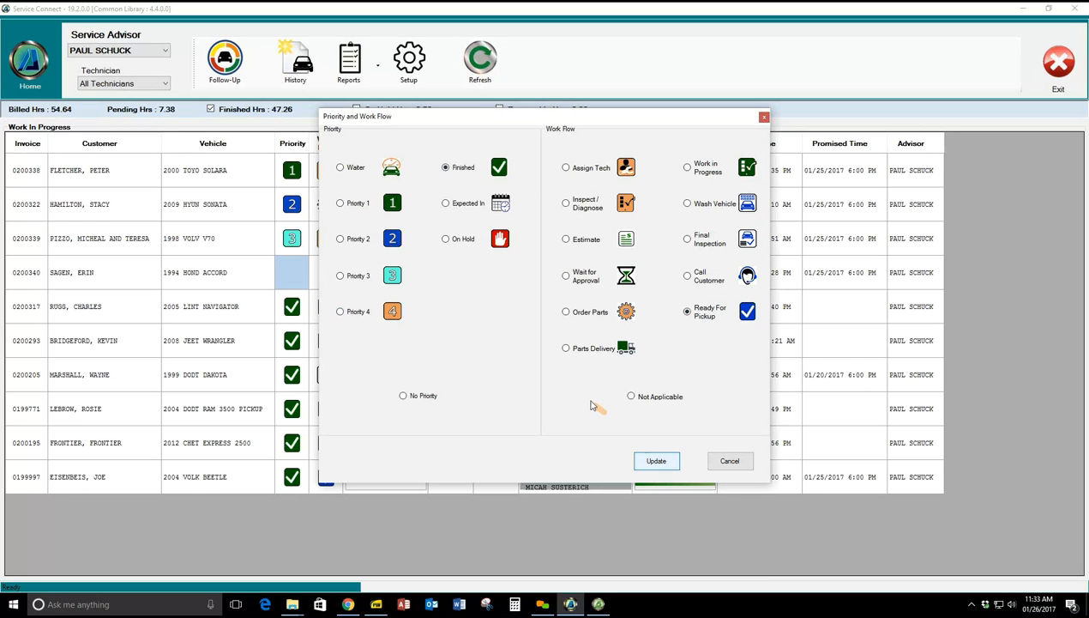
click(341, 312)
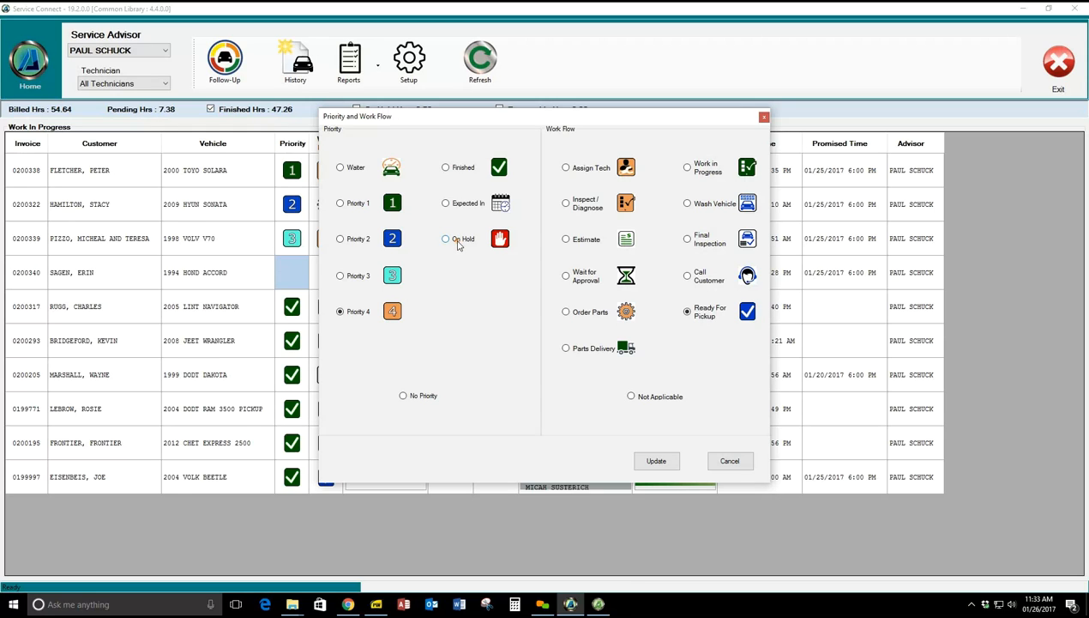
click(341, 312)
click(446, 240)
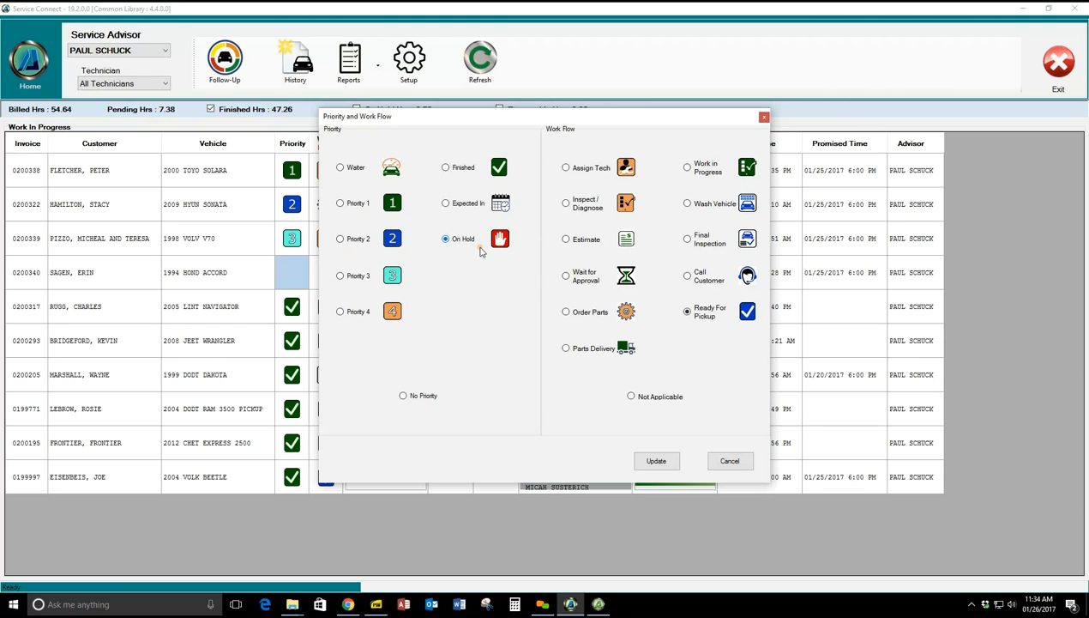
click(566, 348)
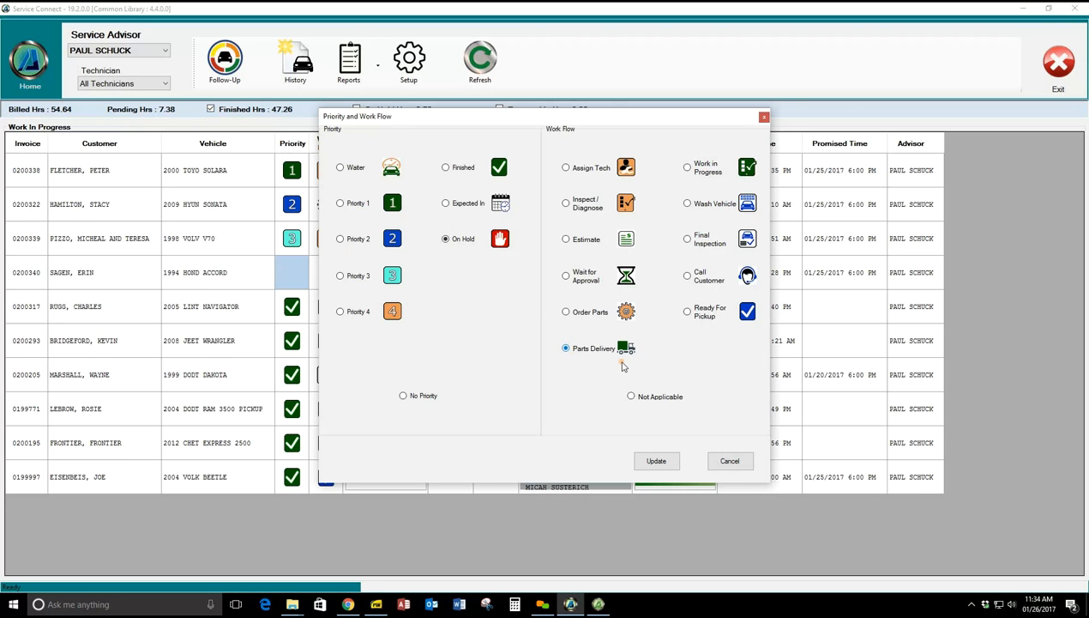
click(657, 461)
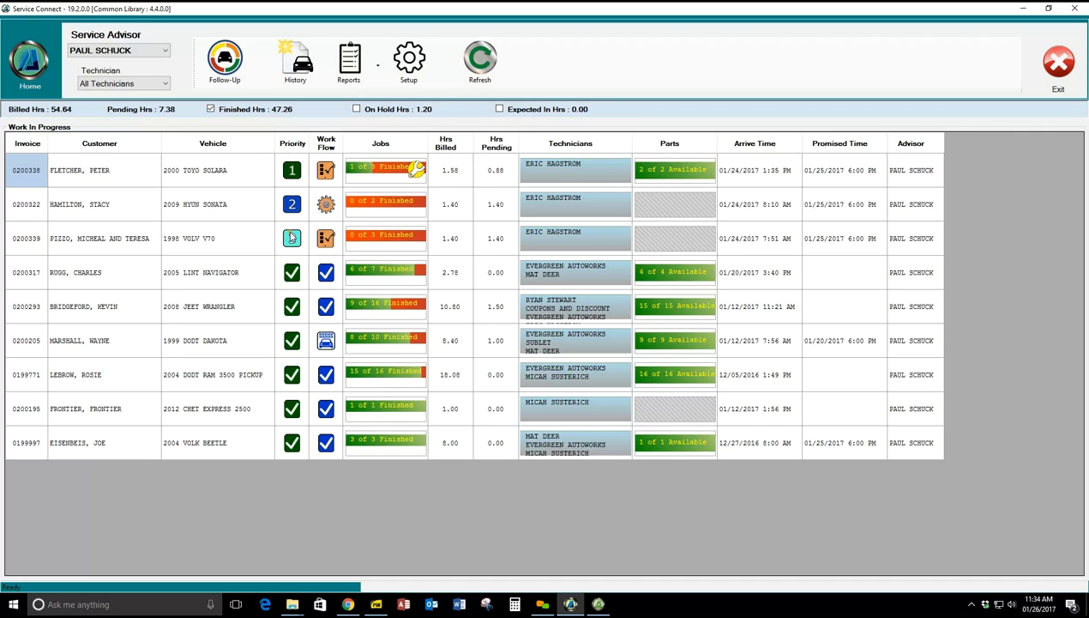
Step: View the list without and with the finished vehicles, and include the on-hold vehicles
click(211, 110)
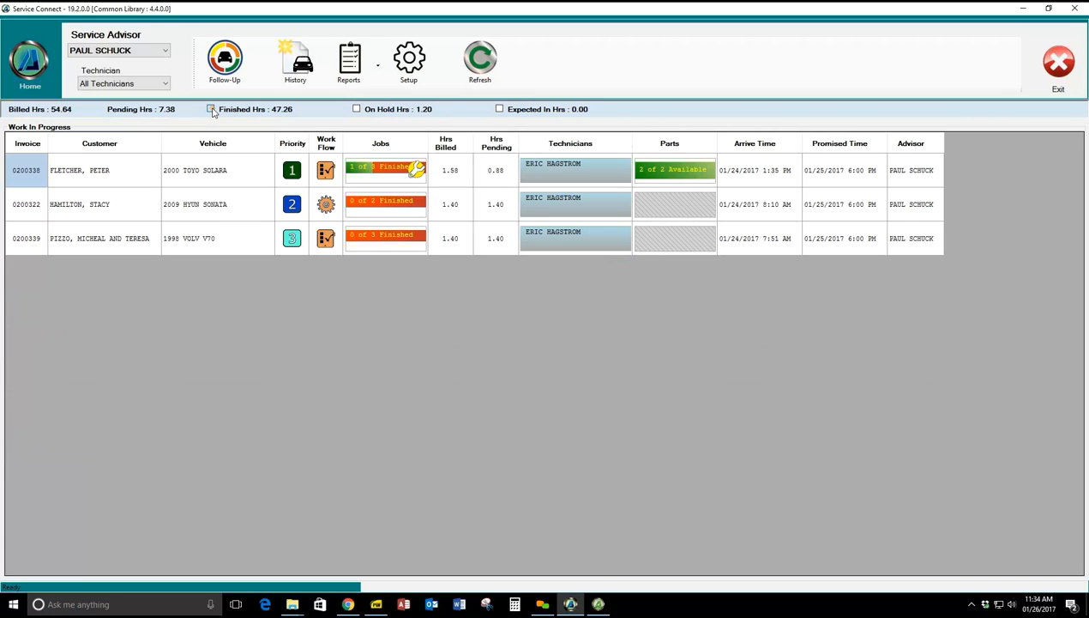
click(211, 110)
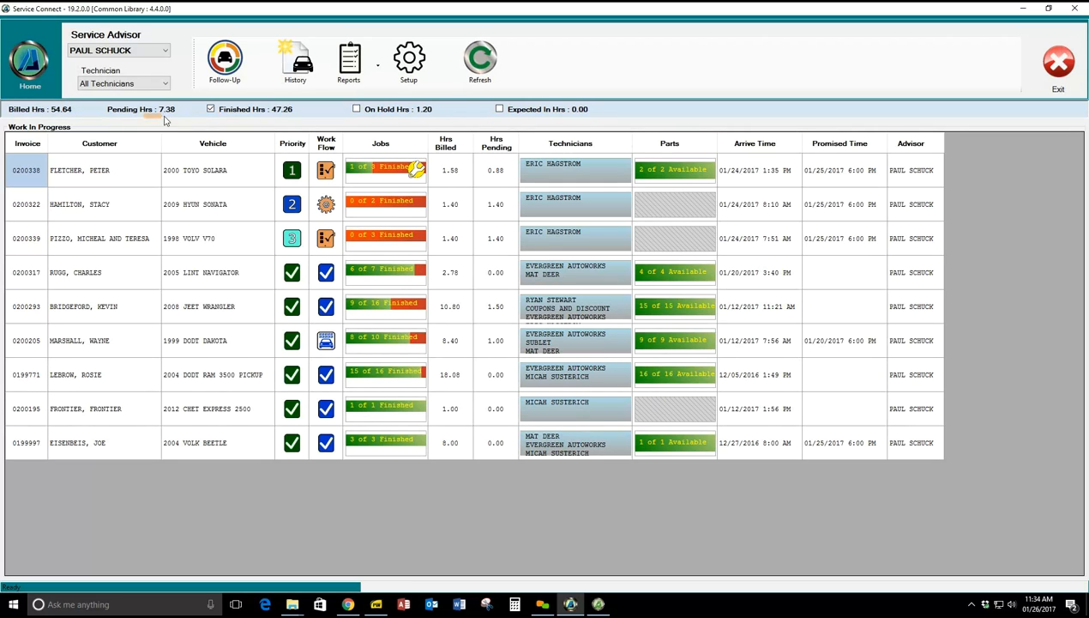
click(356, 110)
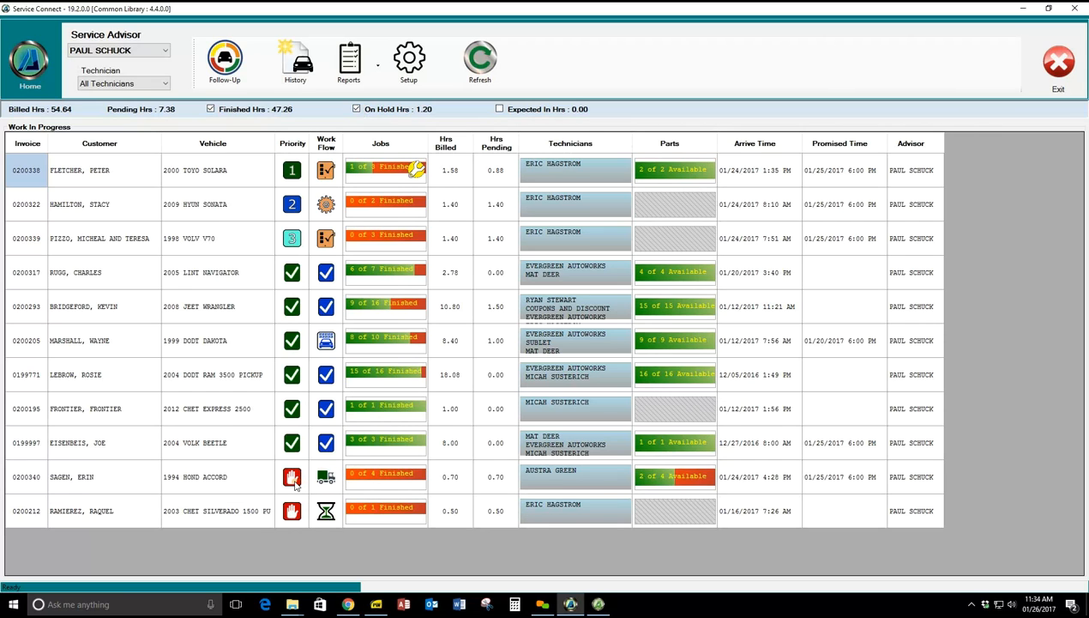
Step: Update the 1994 HOND ACCORD to Priority 4 with the Work in Progress work flow, and hide the on-hold vehicles
click(292, 478)
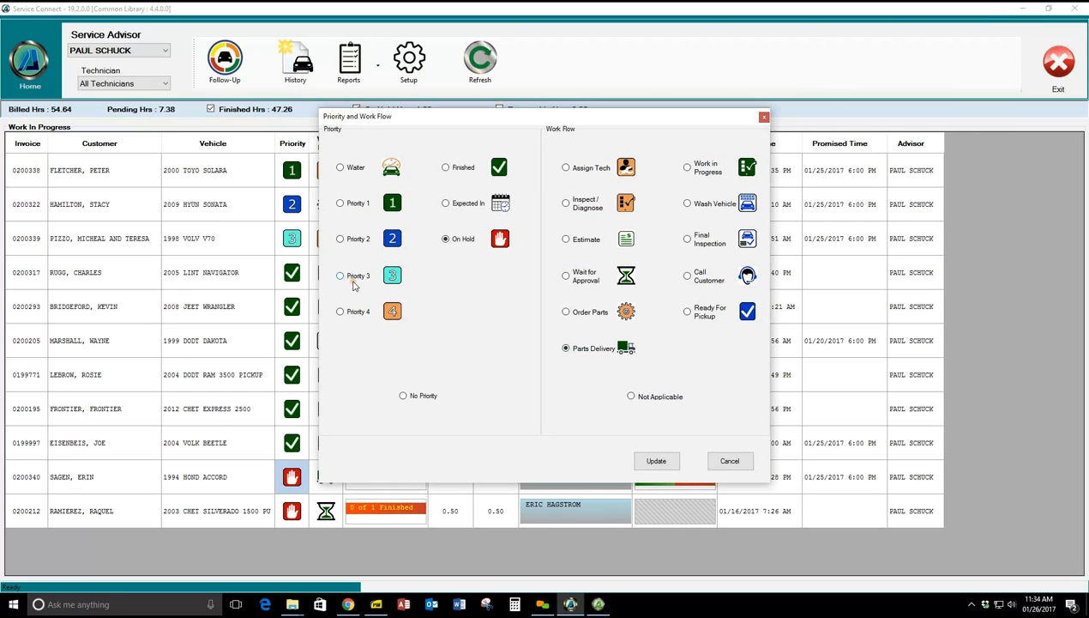
click(340, 312)
click(687, 168)
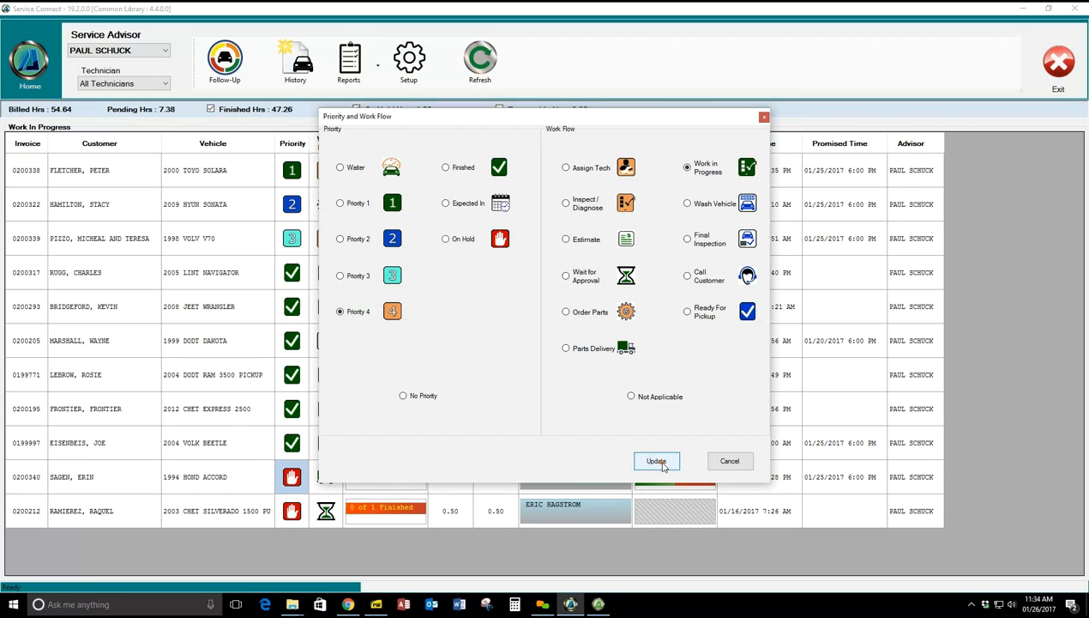
click(657, 461)
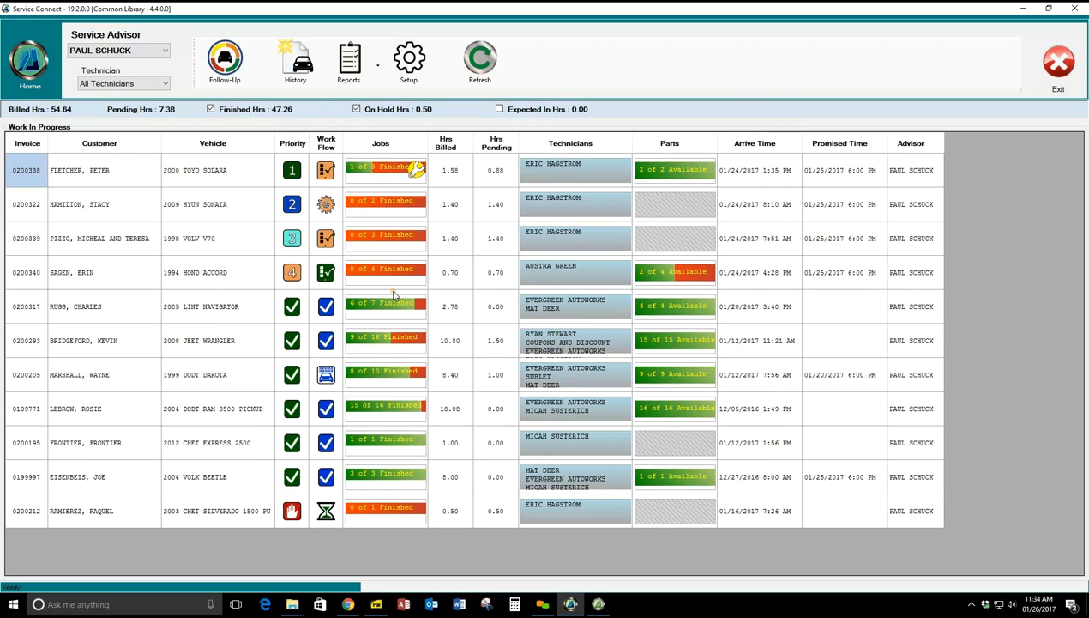
click(357, 109)
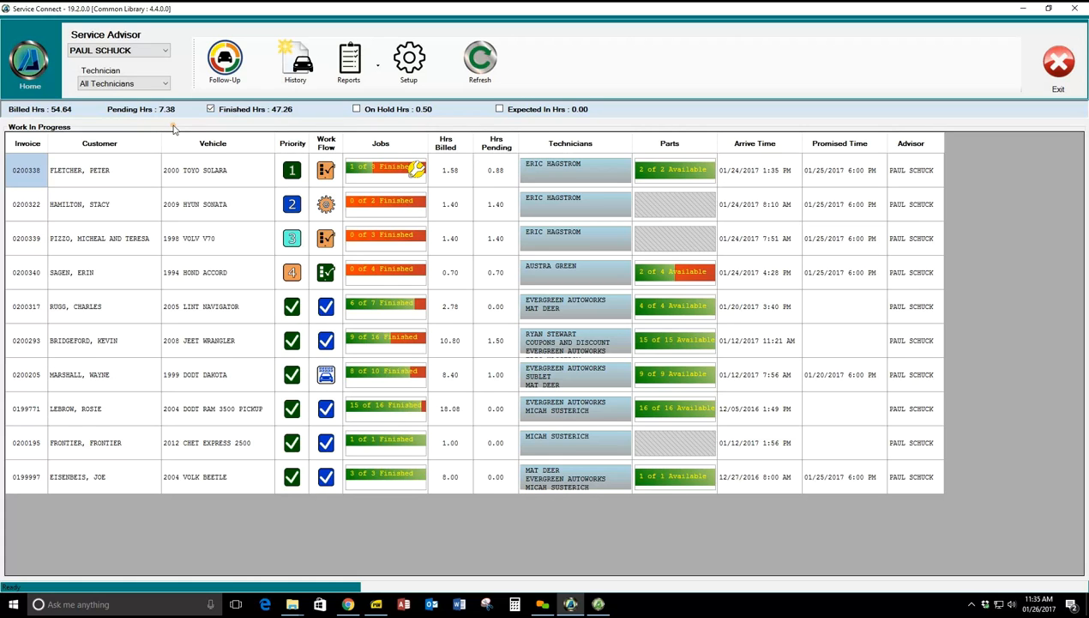
Step: Show all advisors and filter the list to the technician assigned alongside EVERGREEN AUTOWORKS on the 2015 SUBA OUTBACK
click(164, 51)
click(146, 62)
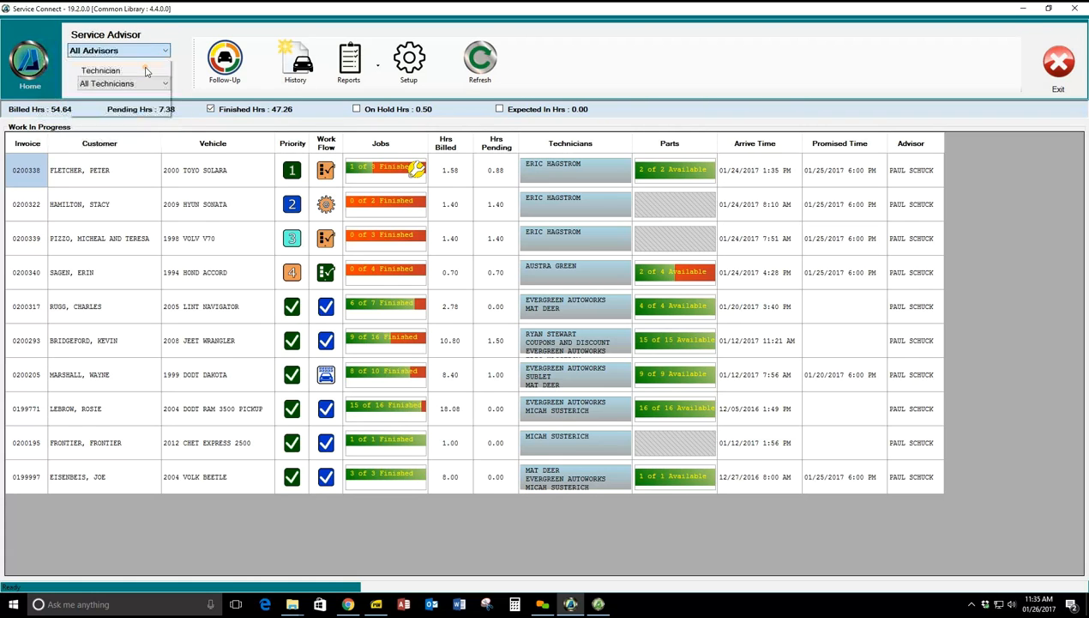
click(159, 83)
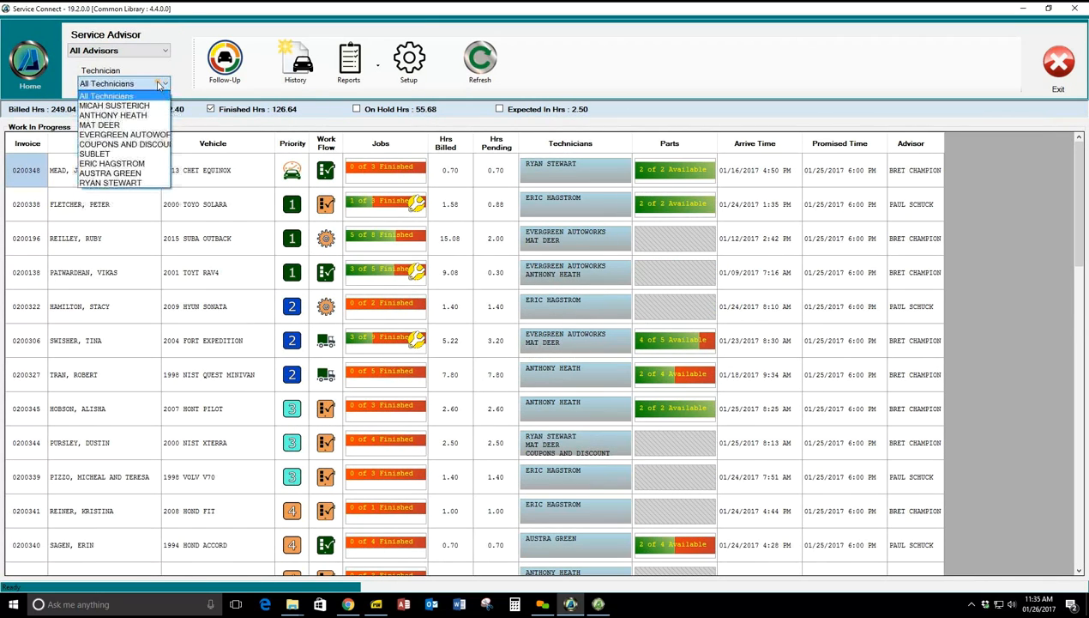
click(103, 124)
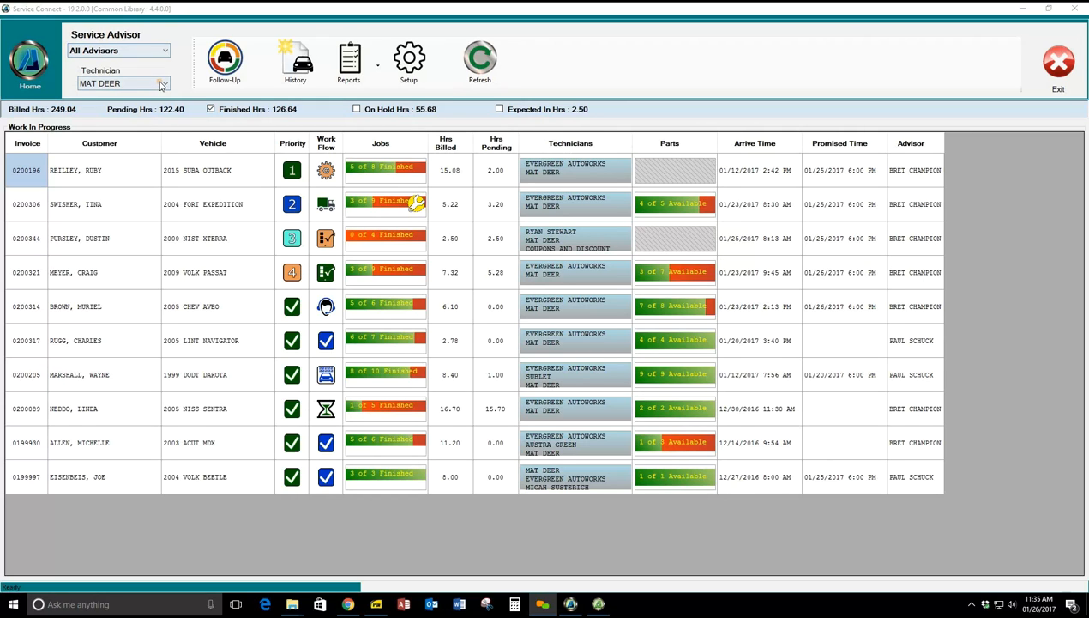
click(500, 110)
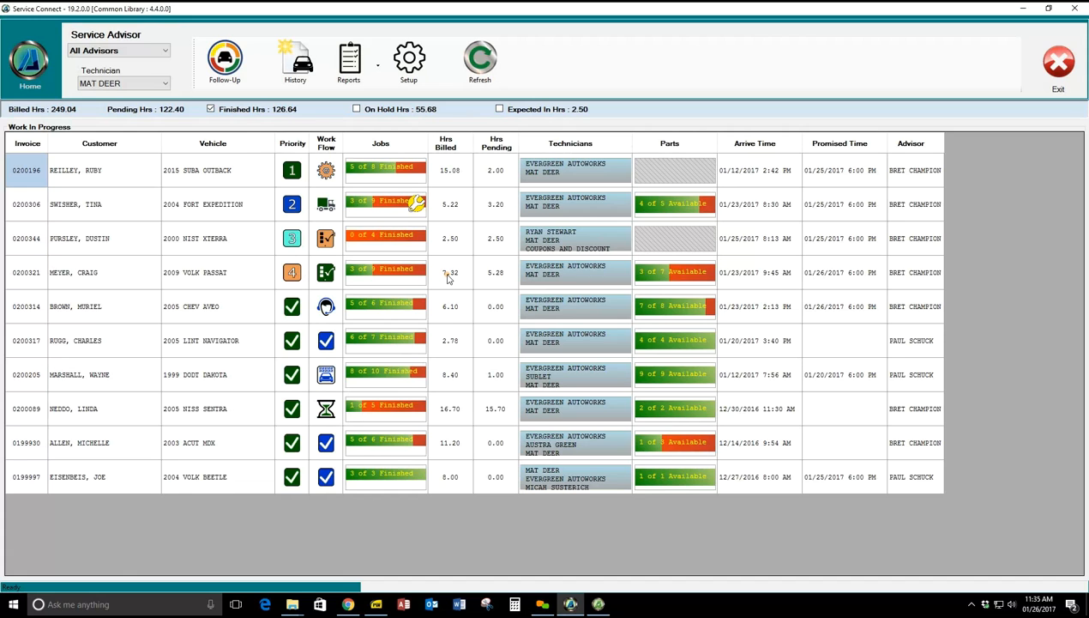
Step: Restore the list to all technicians, and view the 2001 TOYT RAV4's job details before returning to the home list
click(148, 82)
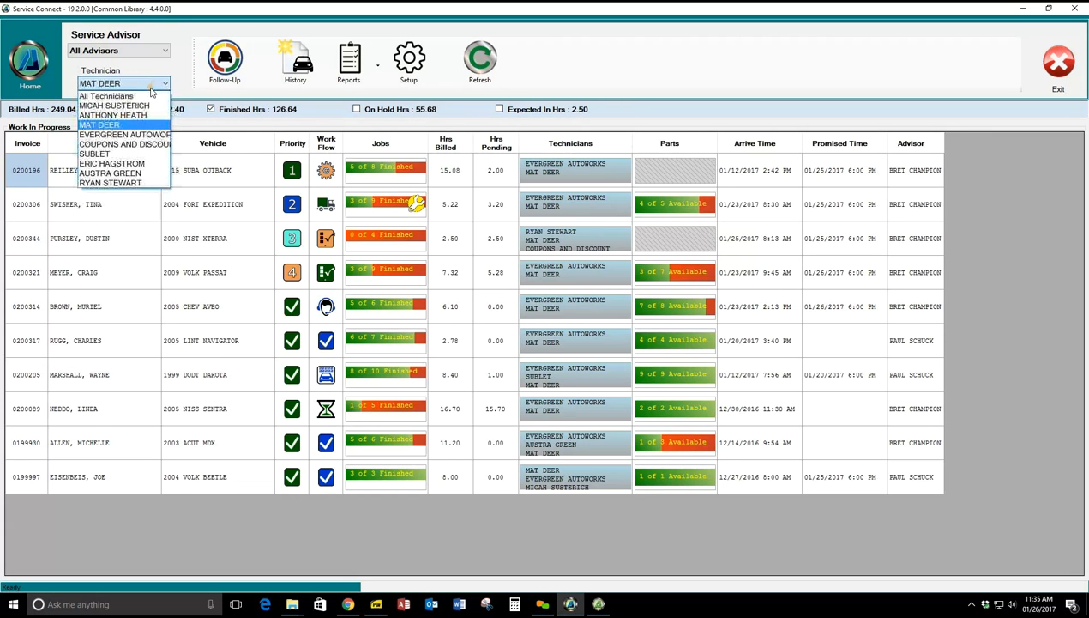
click(146, 95)
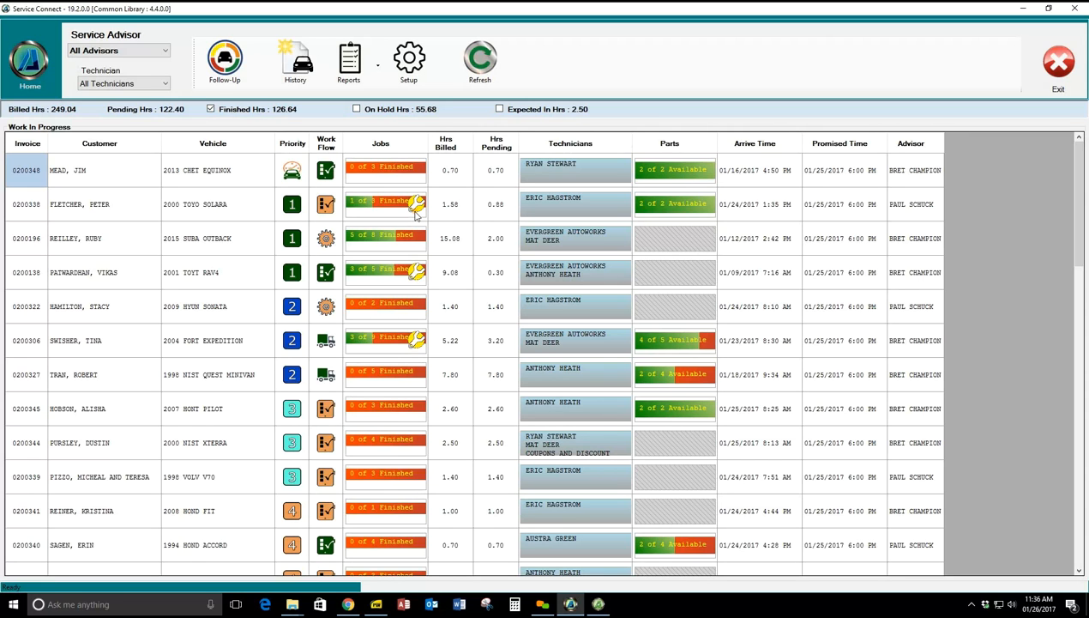
double_click(398, 272)
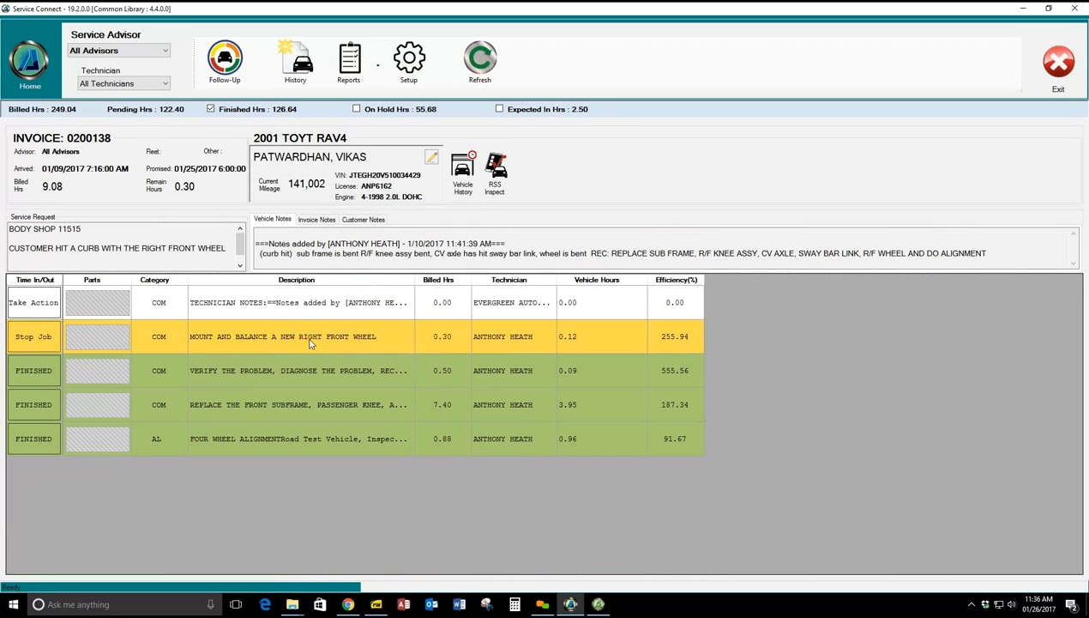
click(34, 63)
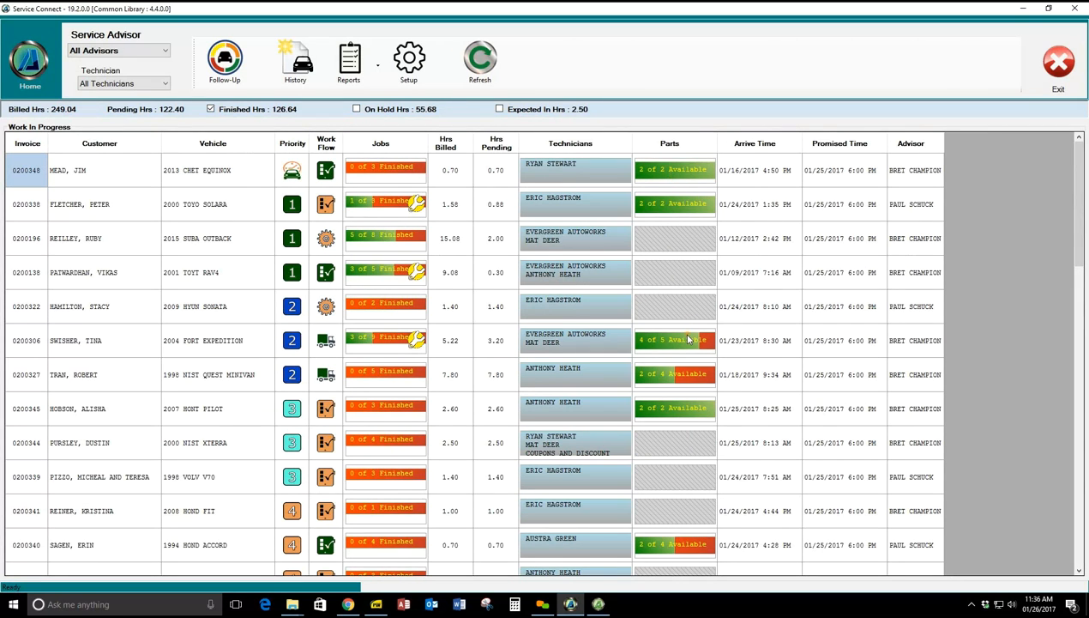
Step: View the parts list for the 2004 FORT EXPEDITION's invoice and close it
click(684, 349)
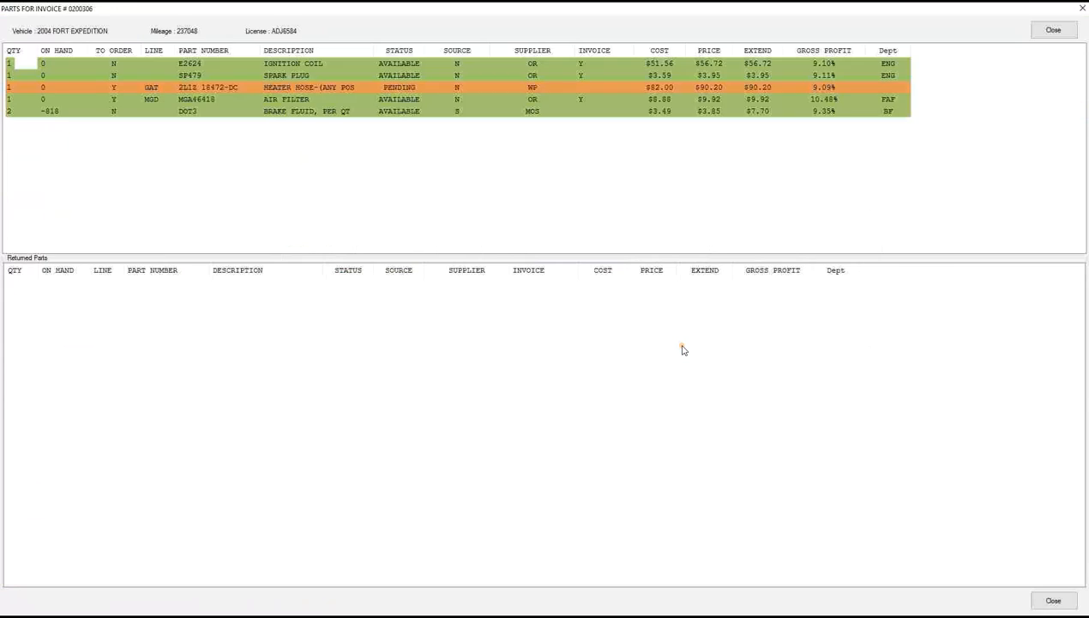
click(580, 97)
click(1053, 30)
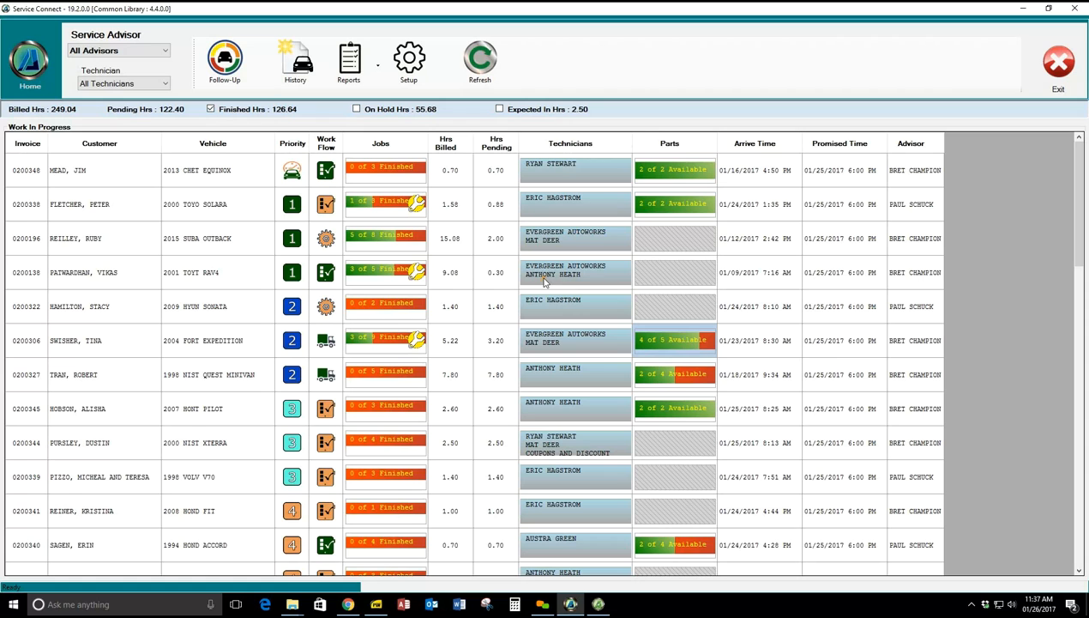
Step: Open the 2001 TOYT RAV4's invoice and view its service request and vehicle notes editors, leaving both without saving
double_click(386, 271)
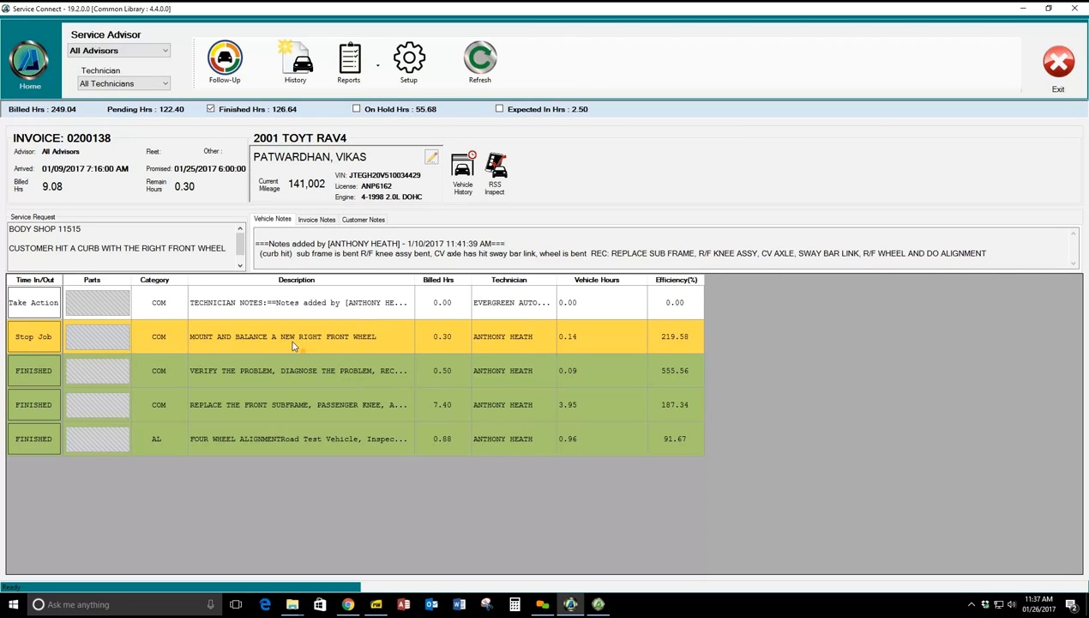
double_click(99, 234)
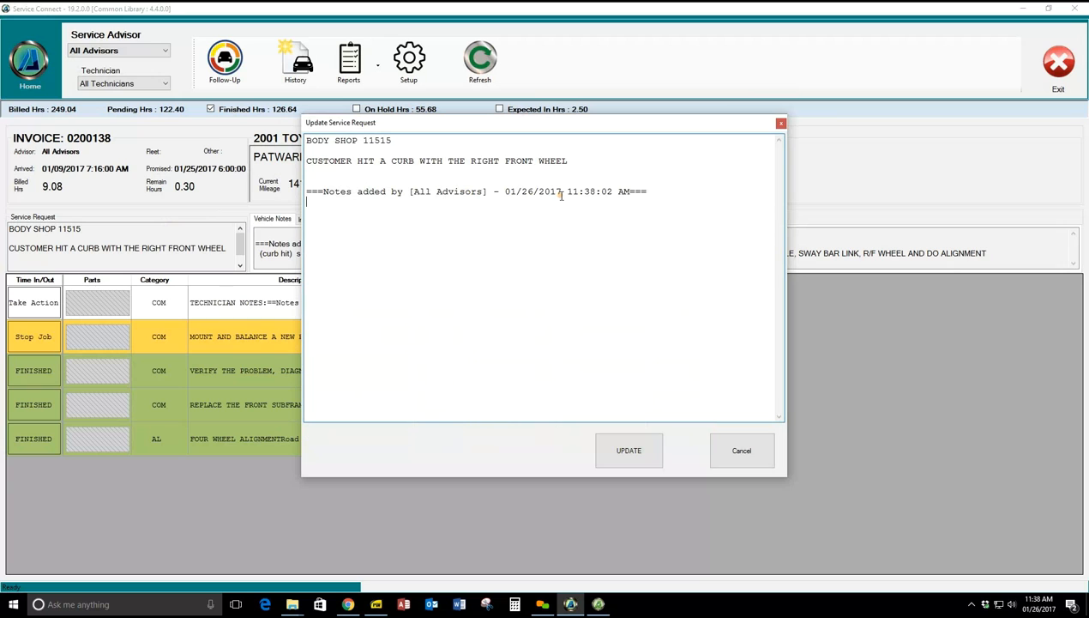
click(742, 448)
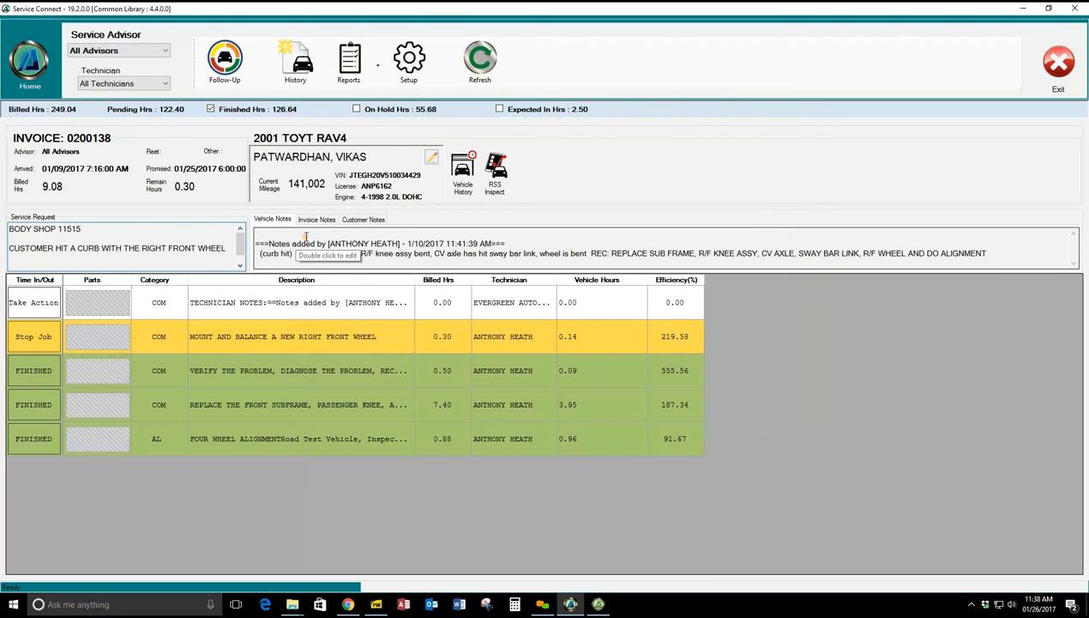
double_click(305, 239)
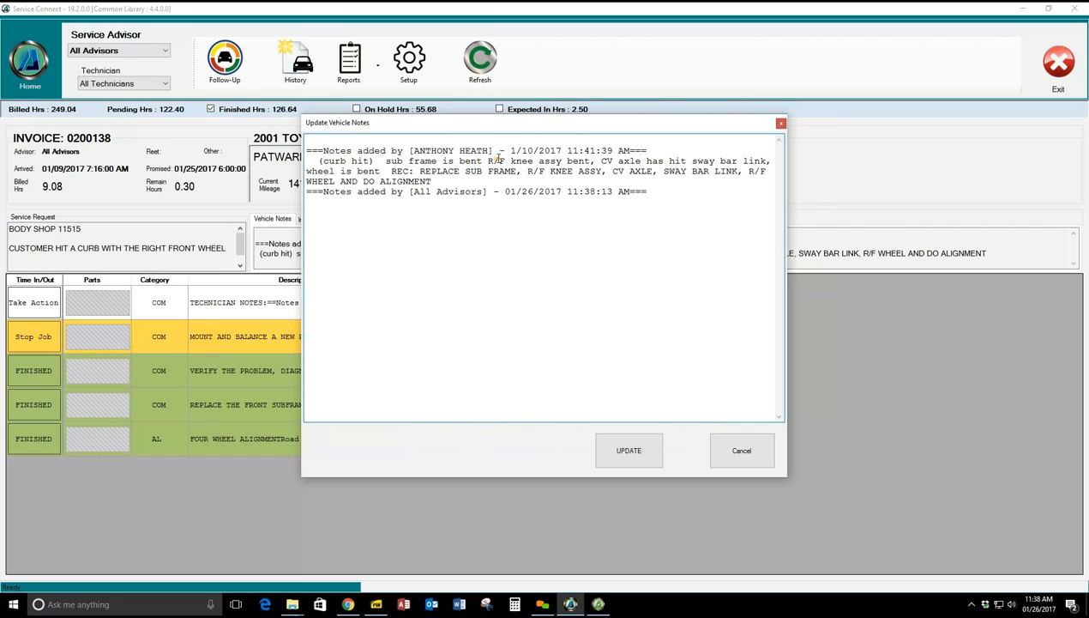
click(741, 450)
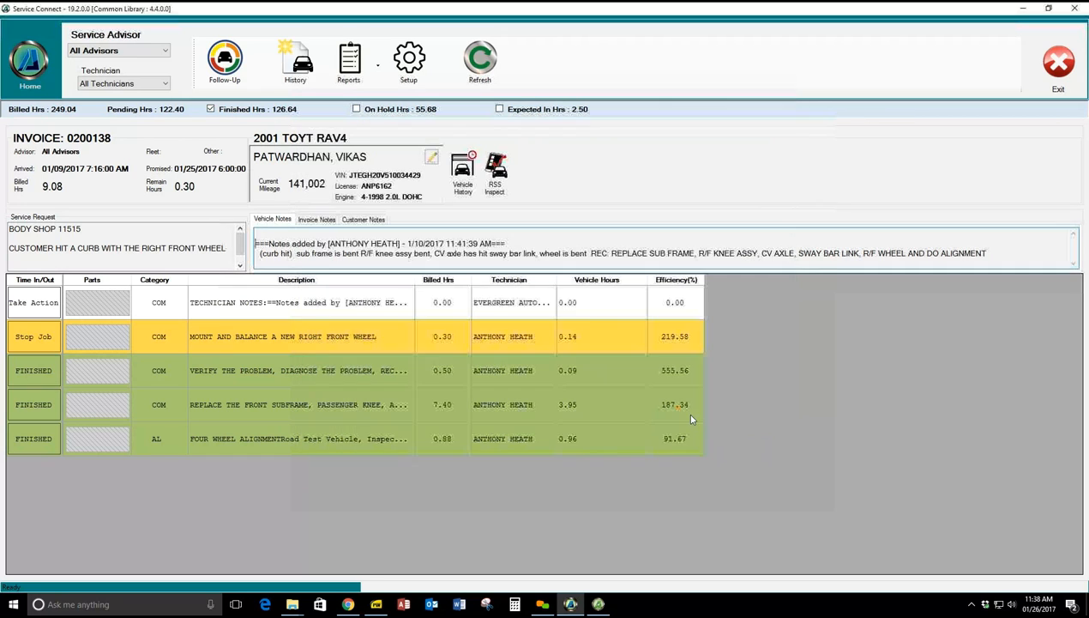
Step: Look through the RAV4's invoice, customer and vehicle notes, and view its vehicle service history
click(329, 221)
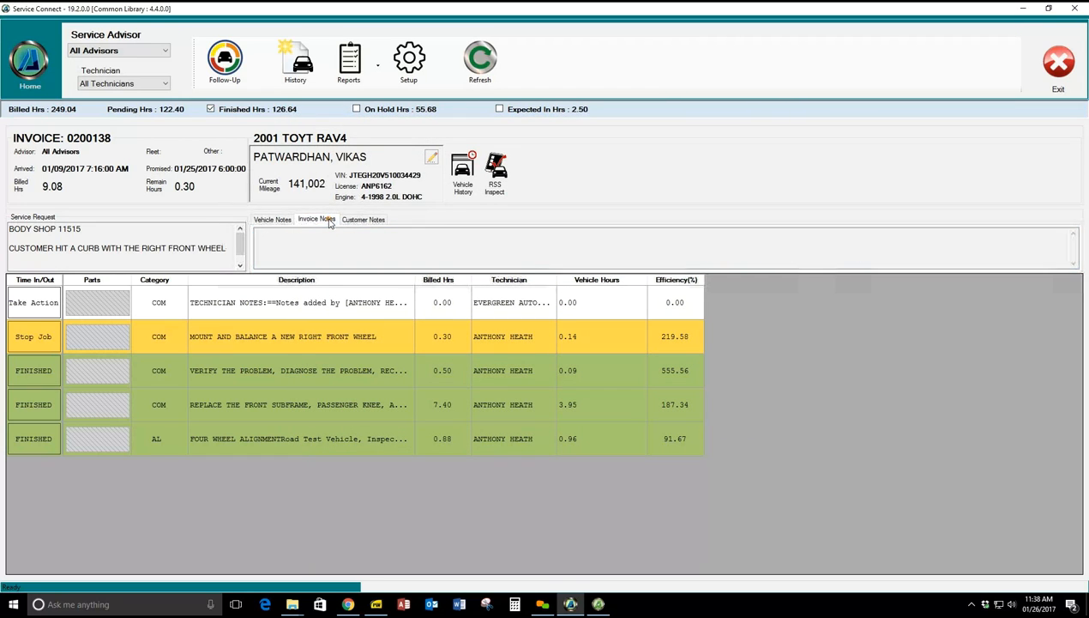
click(355, 222)
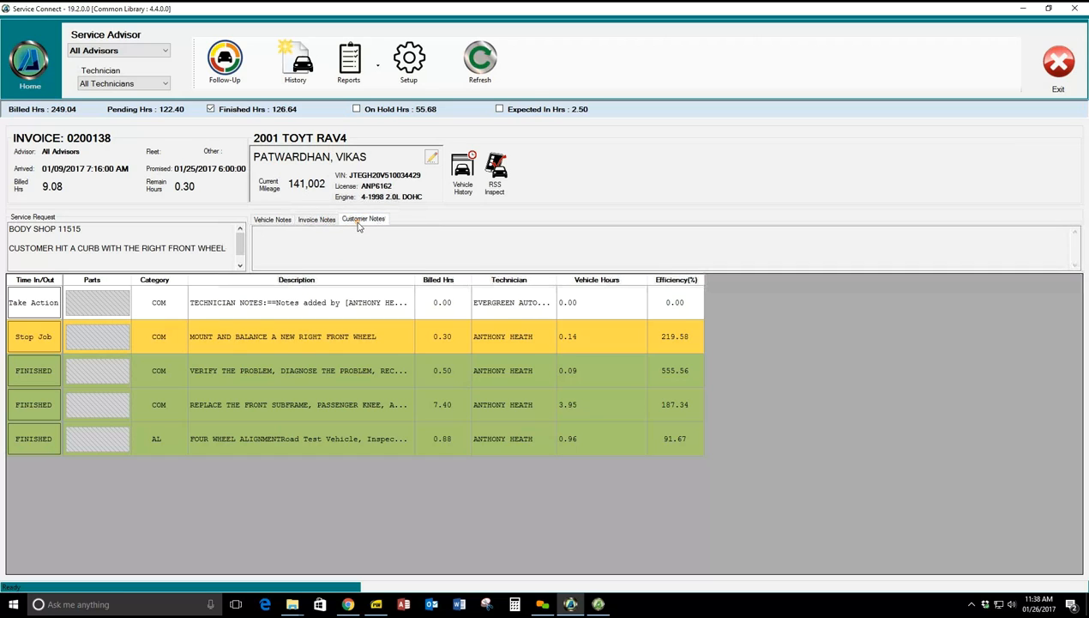
click(283, 220)
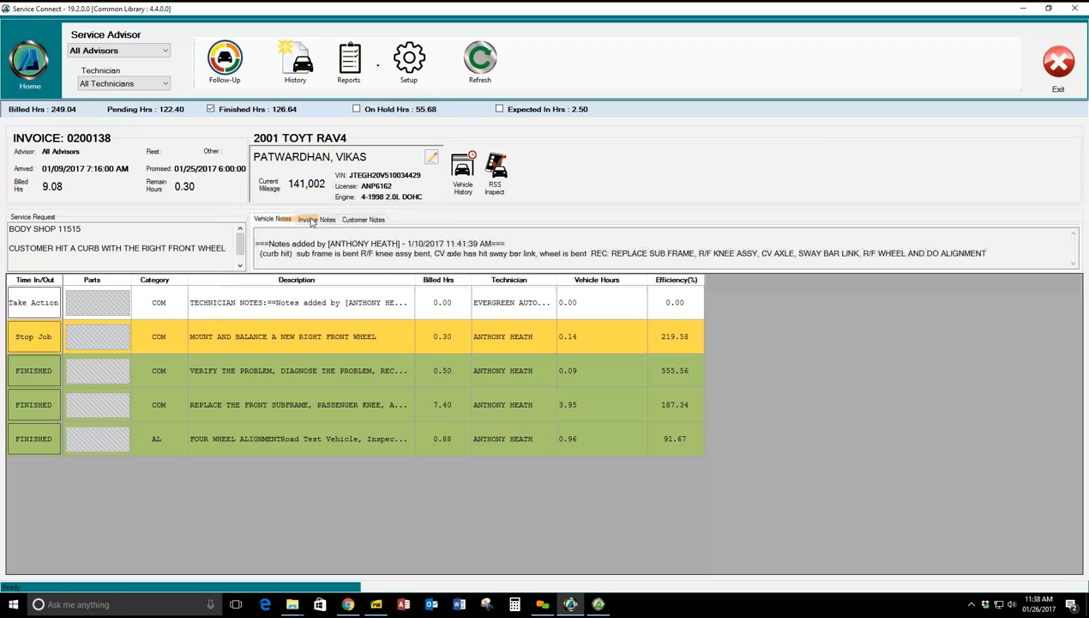
click(468, 176)
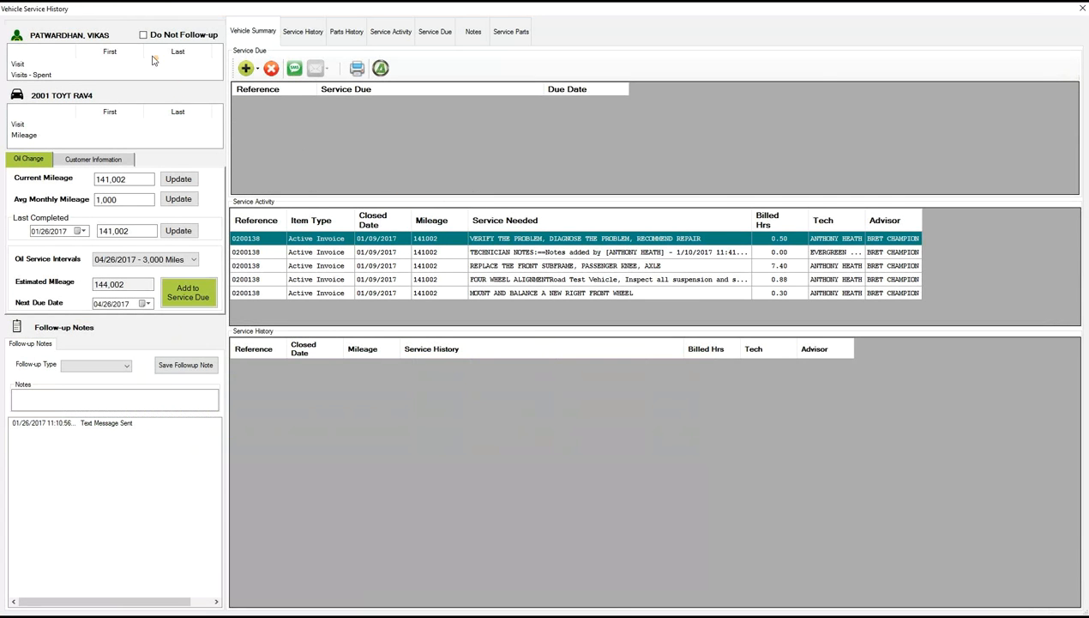
click(382, 74)
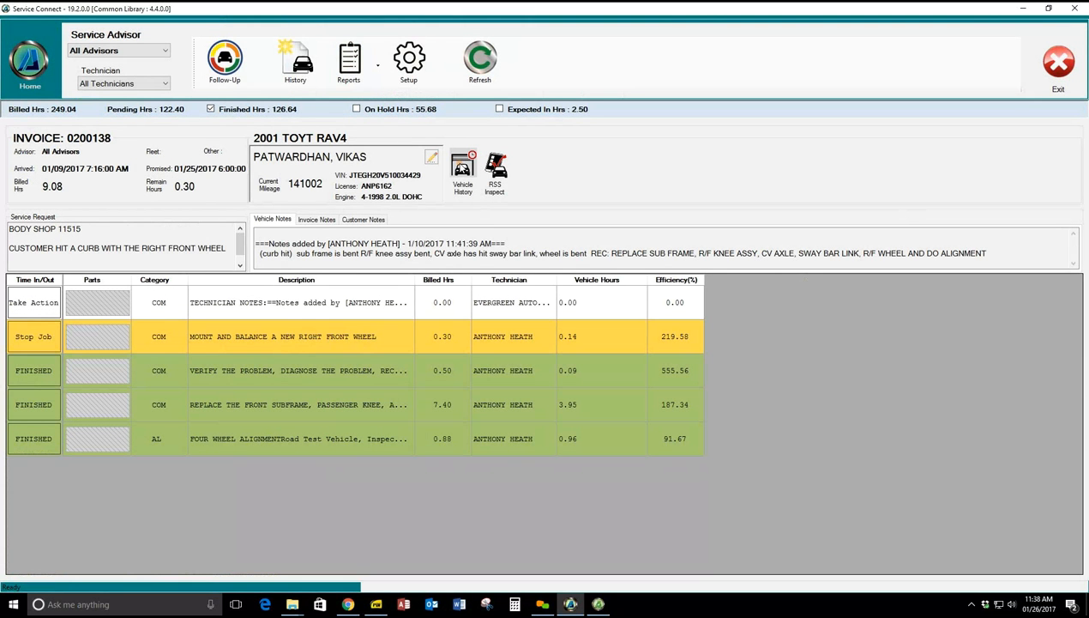
Step: View the 2001 TOYT RAV4's vehicle service history, and return to the home work-in-progress list
click(463, 169)
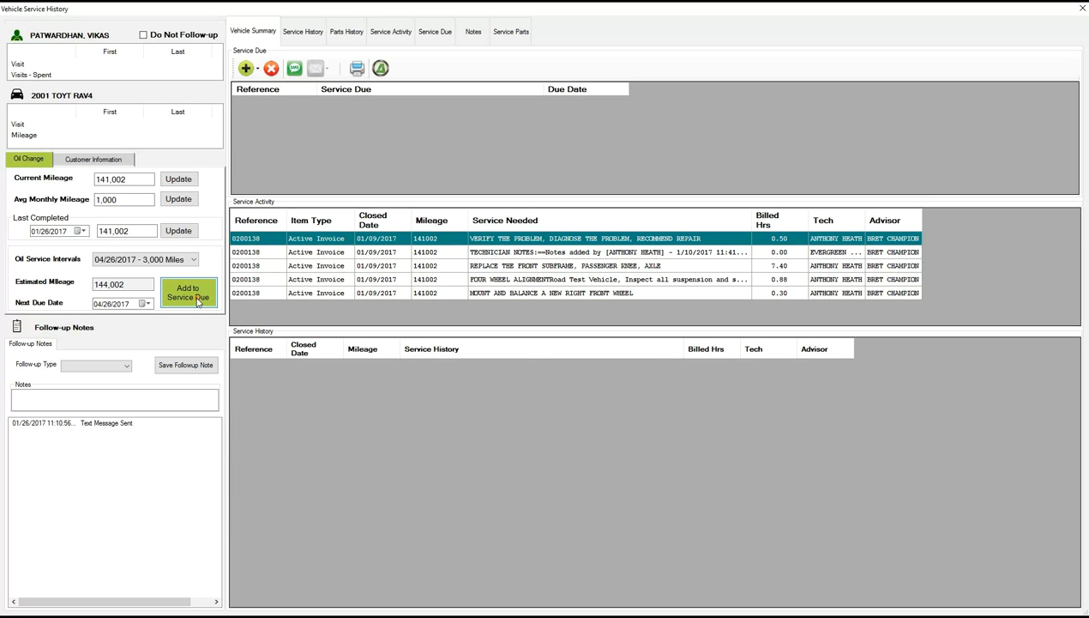
click(377, 74)
click(30, 64)
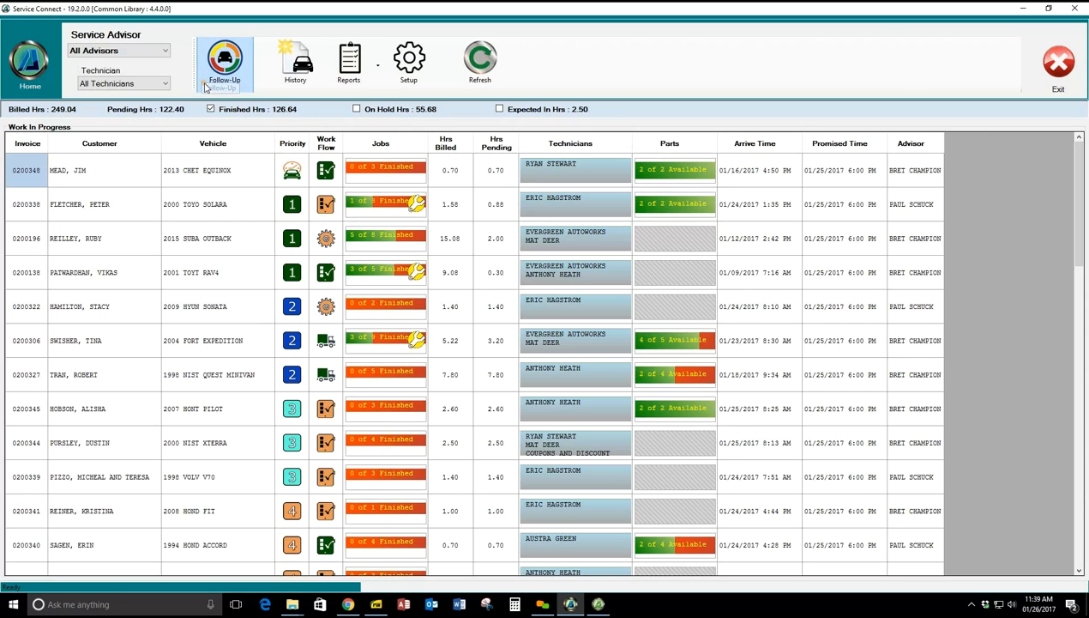
Step: Search the customer history records by the customer's first name and open the 2008 CHRY SEBRING's service history
click(299, 71)
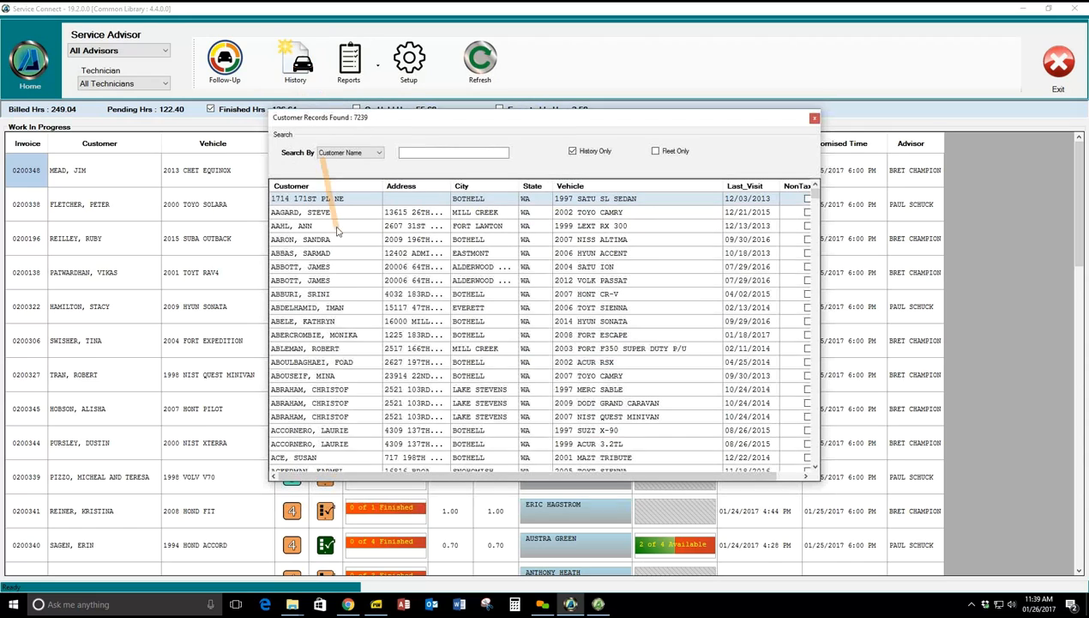
click(421, 154)
text(ronald)
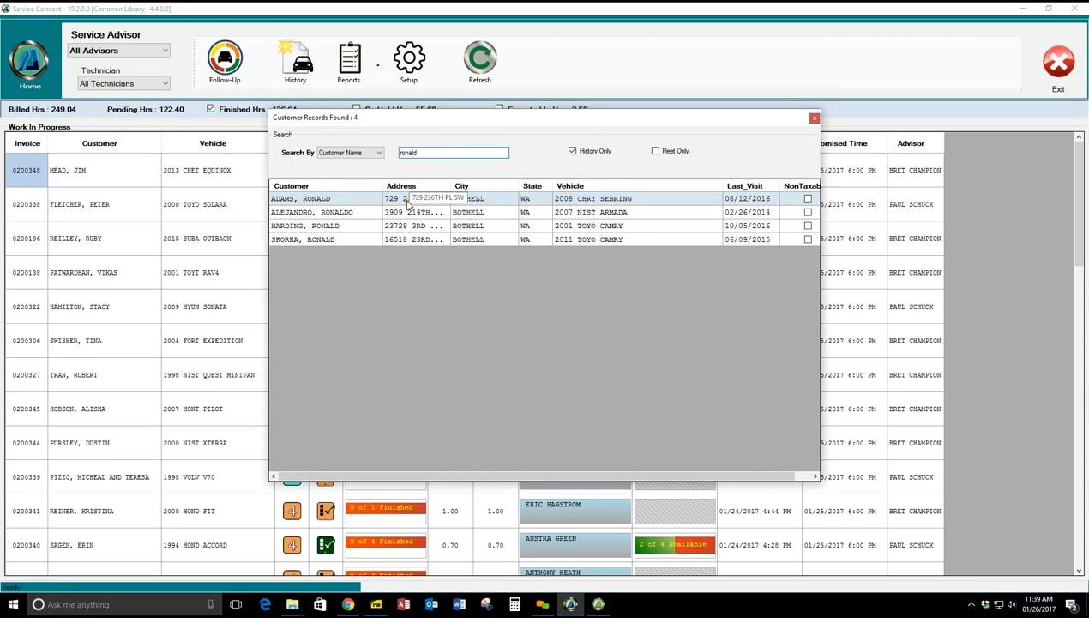
double_click(596, 200)
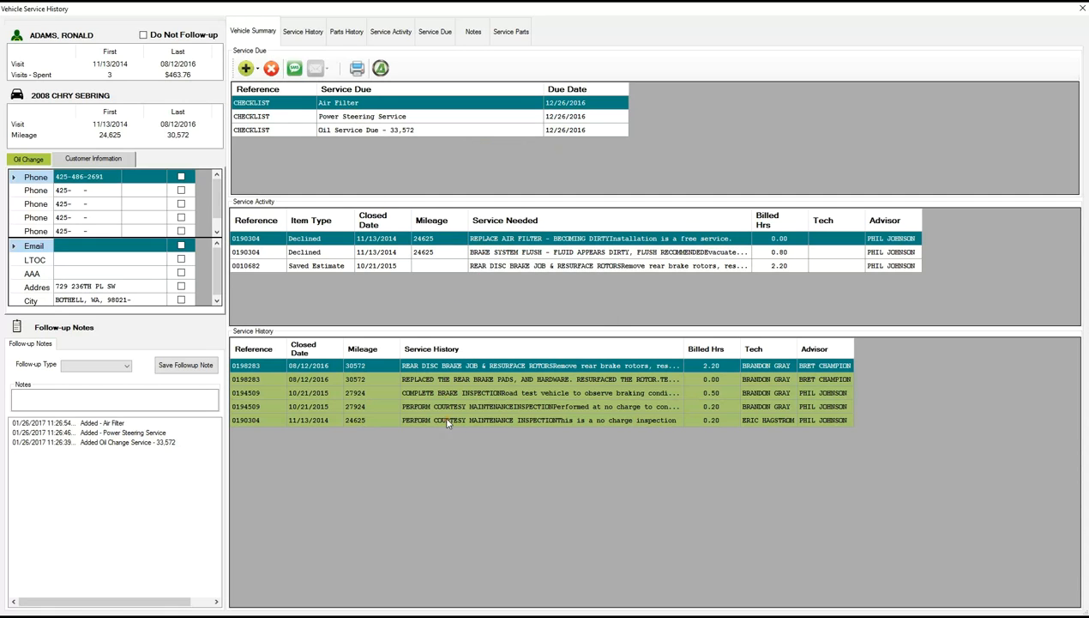
Step: Preview the Sebring's Vehicle Summary Report at full size, and close it along with the service history and customer search
click(358, 70)
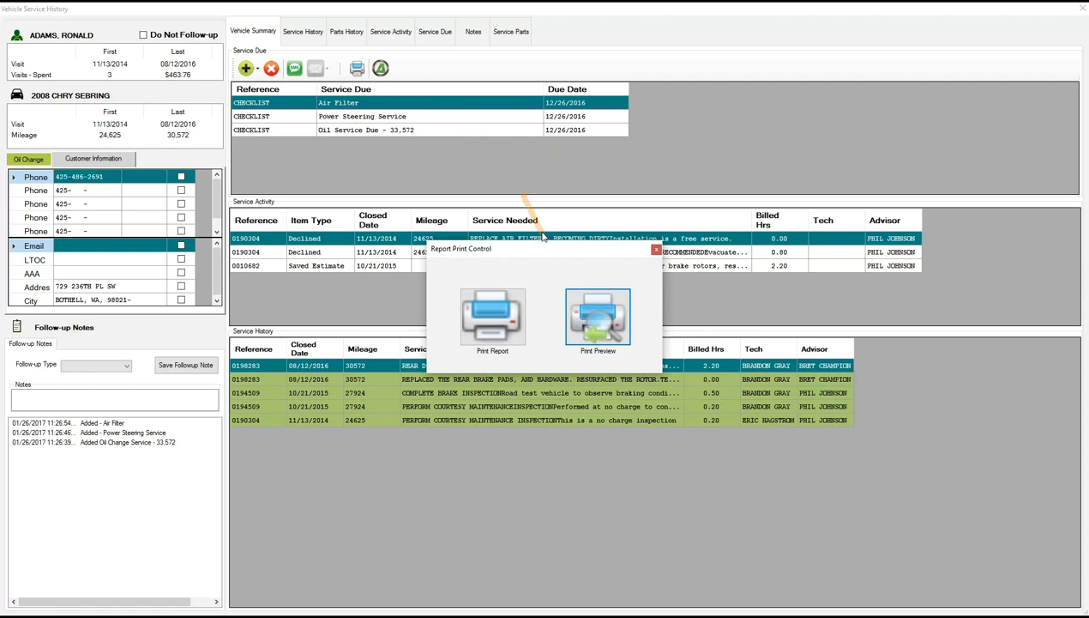
click(579, 314)
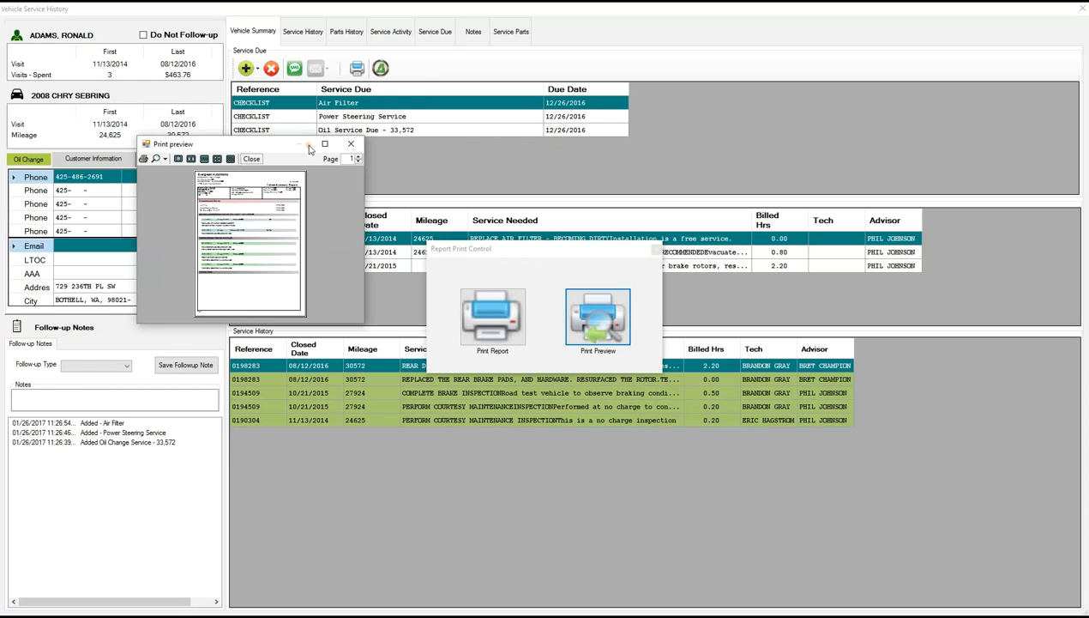
click(334, 144)
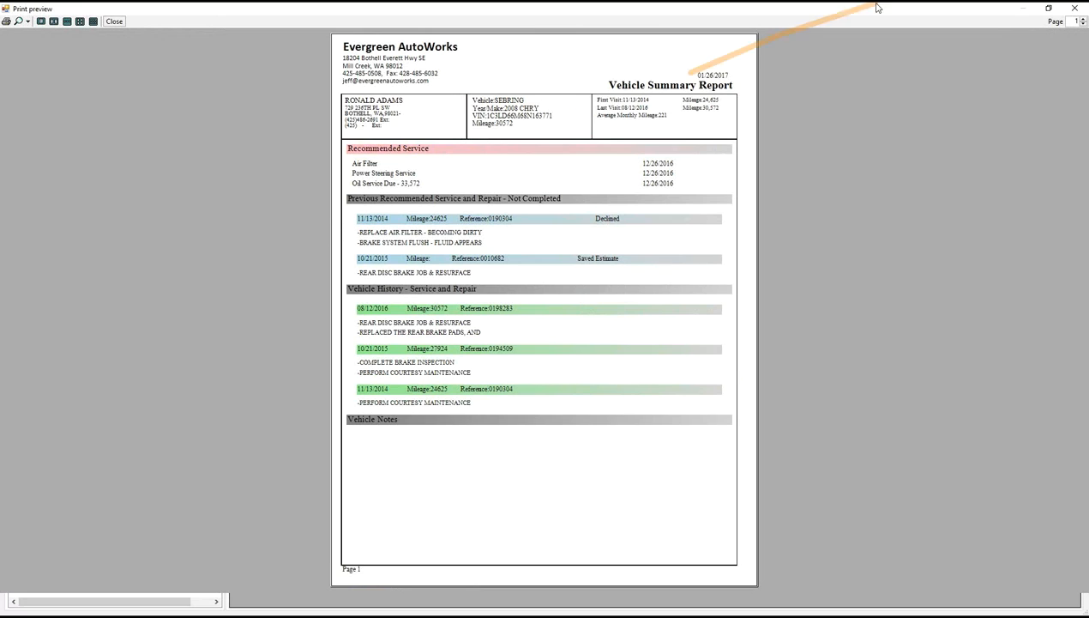
click(1075, 10)
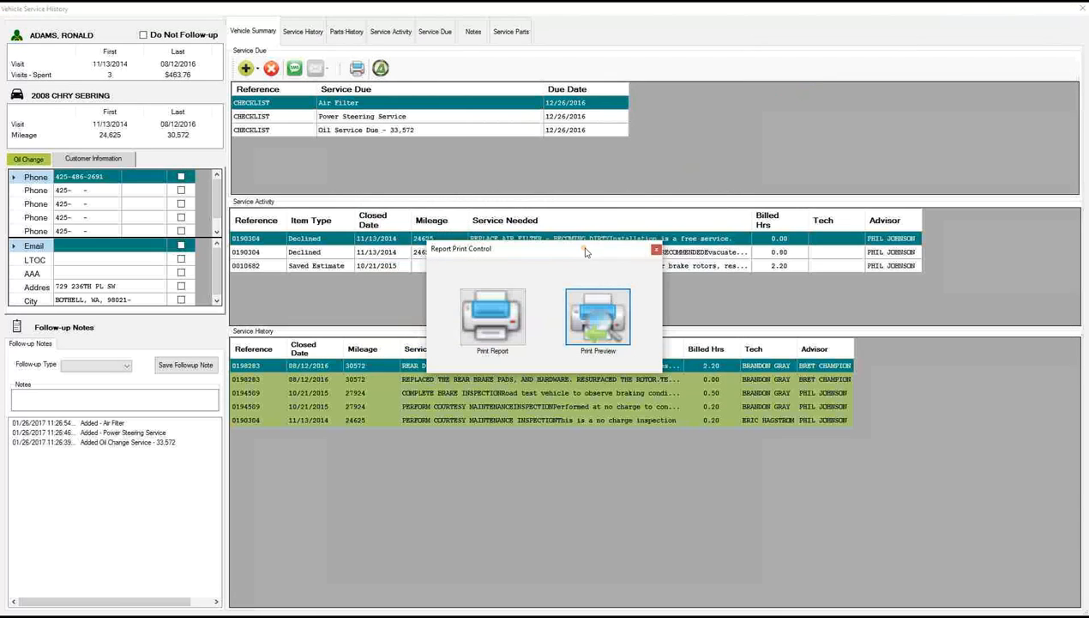
click(656, 250)
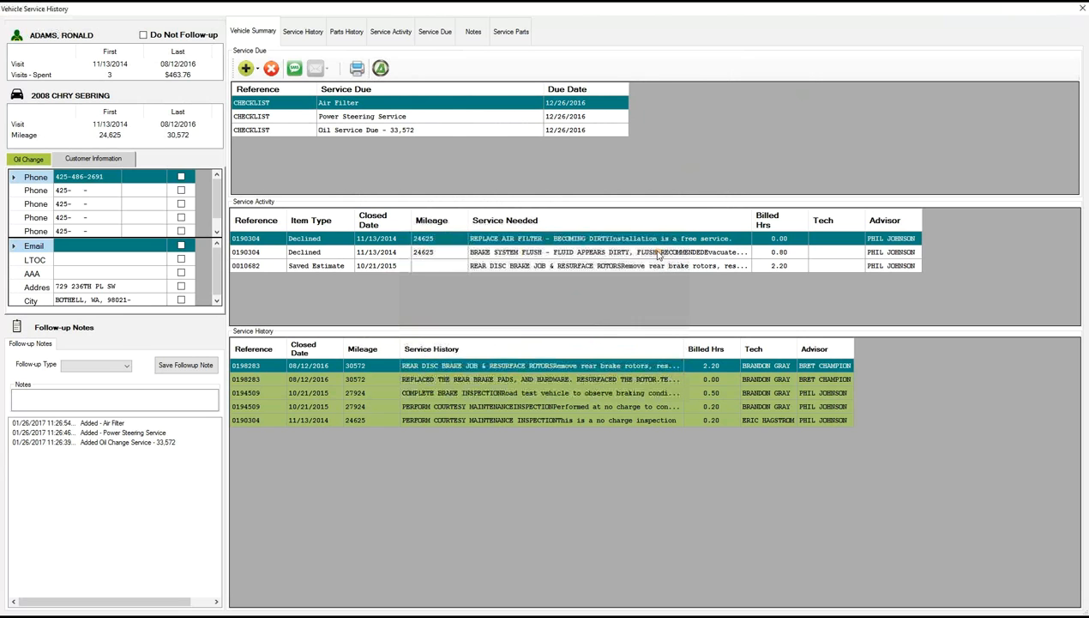
click(381, 69)
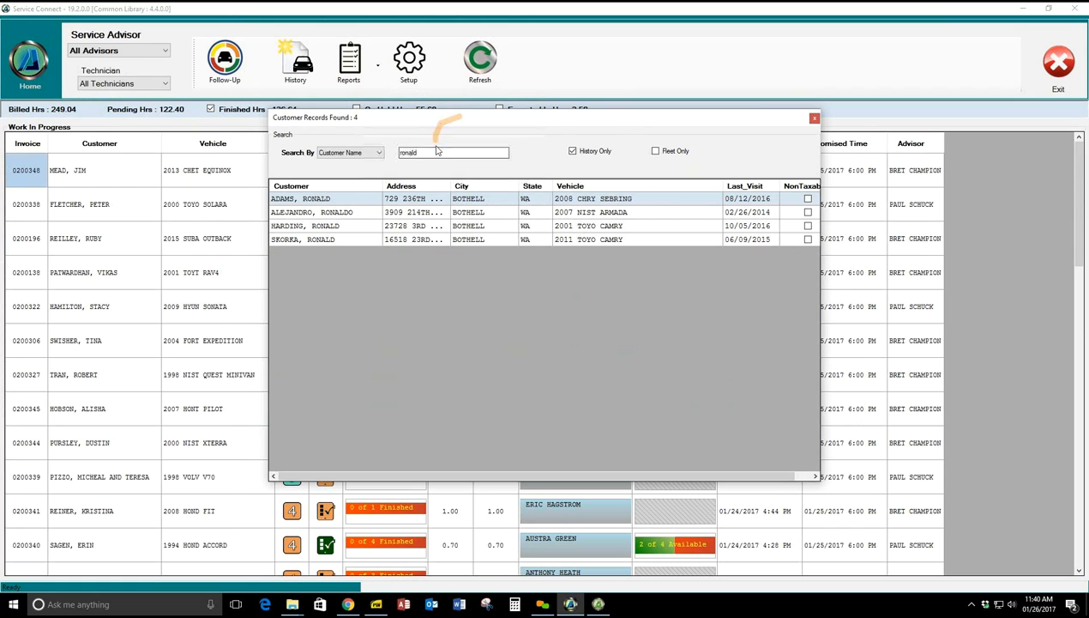
click(814, 117)
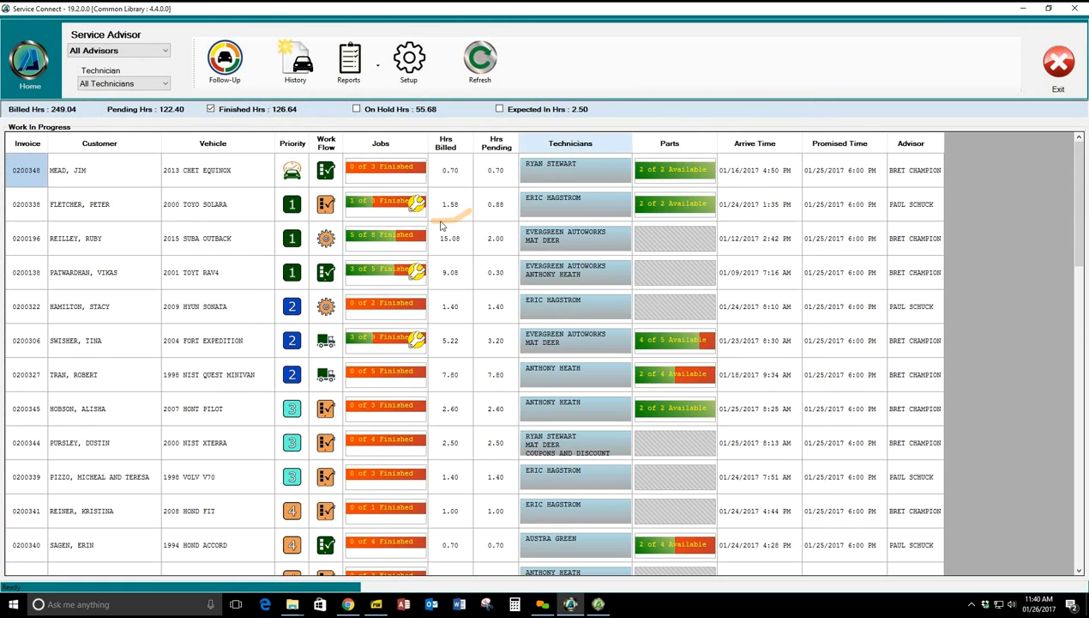
Step: Open the 2009 HYUN SONATA's service history and update its current mileage to 45628 and average monthly mileage to 1200
double_click(206, 308)
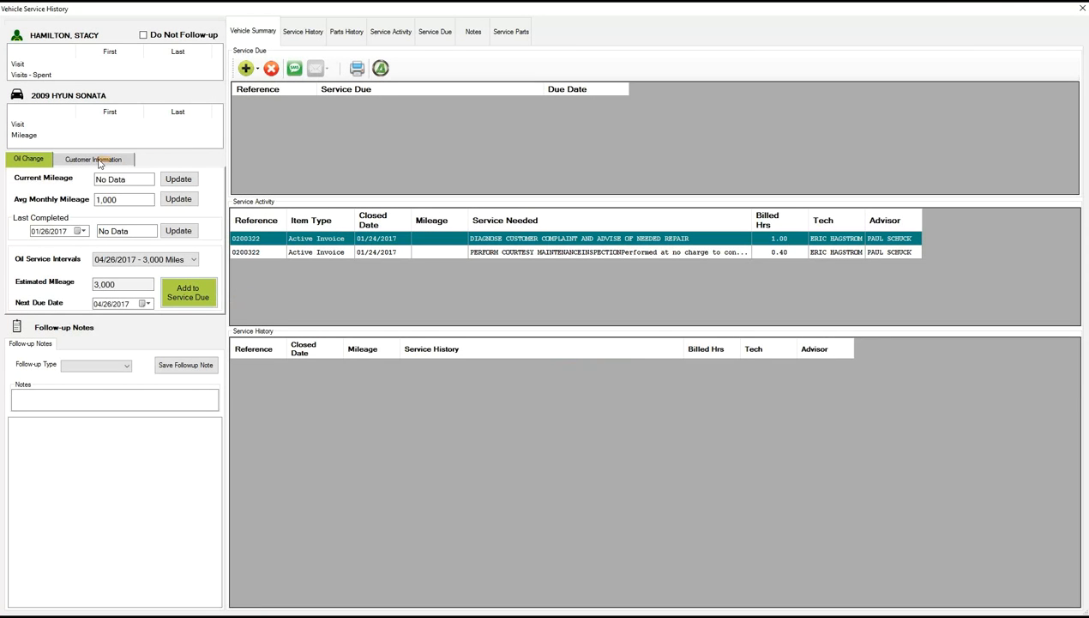
drag(126, 180, 93, 178)
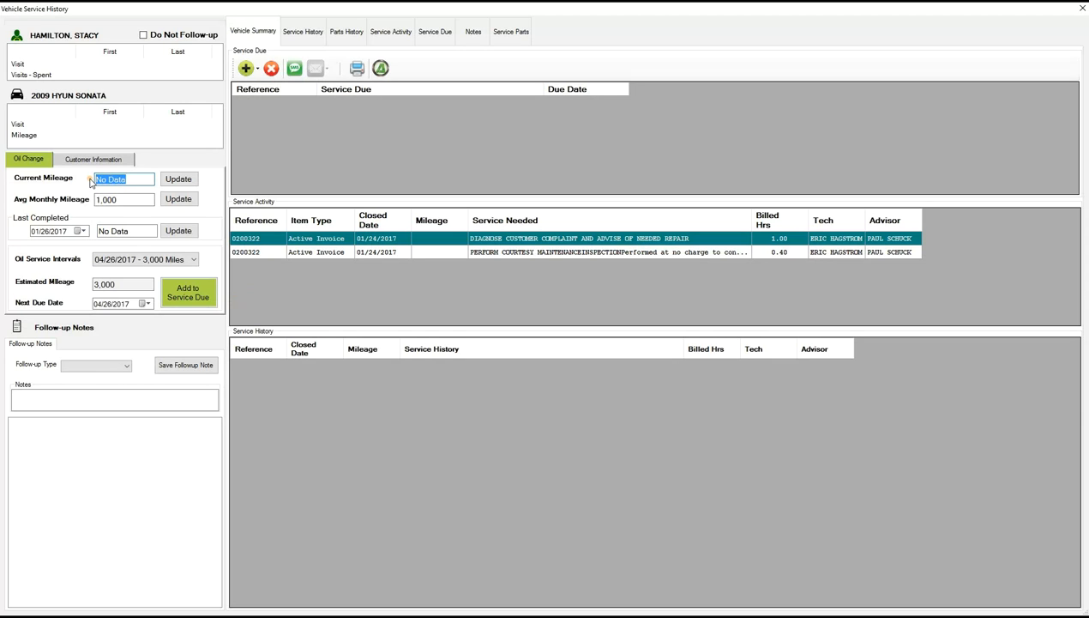
text(45628)
drag(124, 199, 95, 199)
text(1)
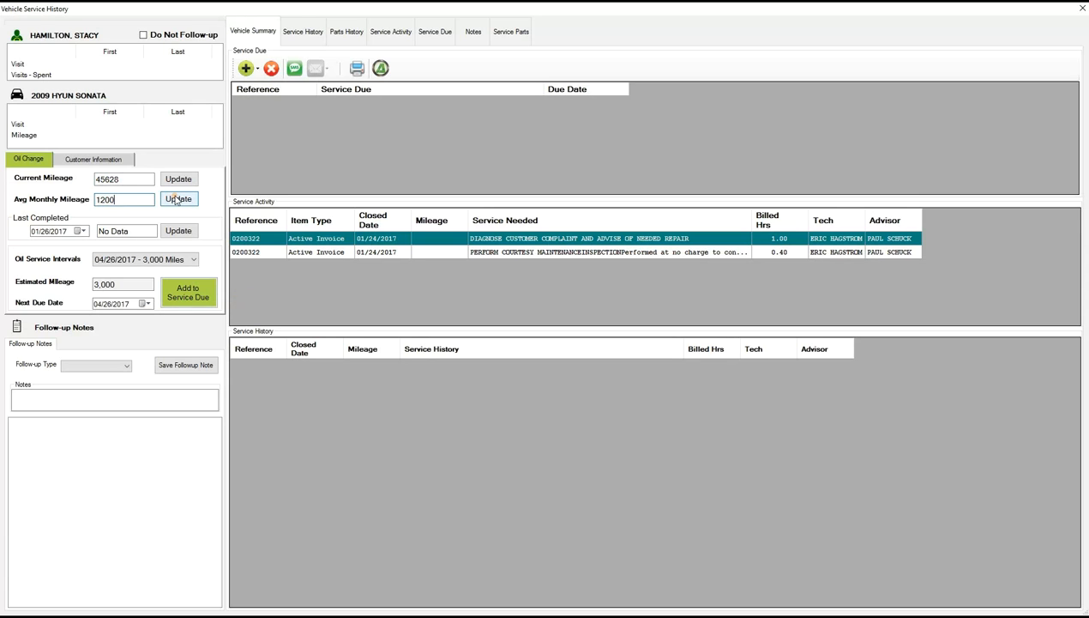
click(179, 198)
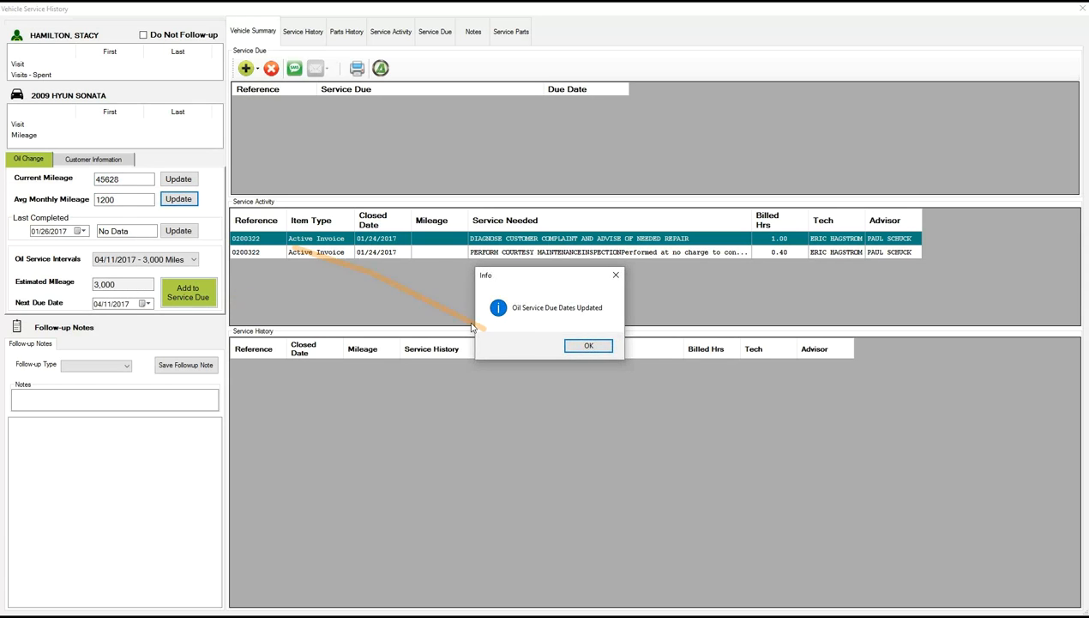
click(589, 345)
Step: Update the Sonata's last completed oil change mileage to 45,628
drag(145, 229, 67, 219)
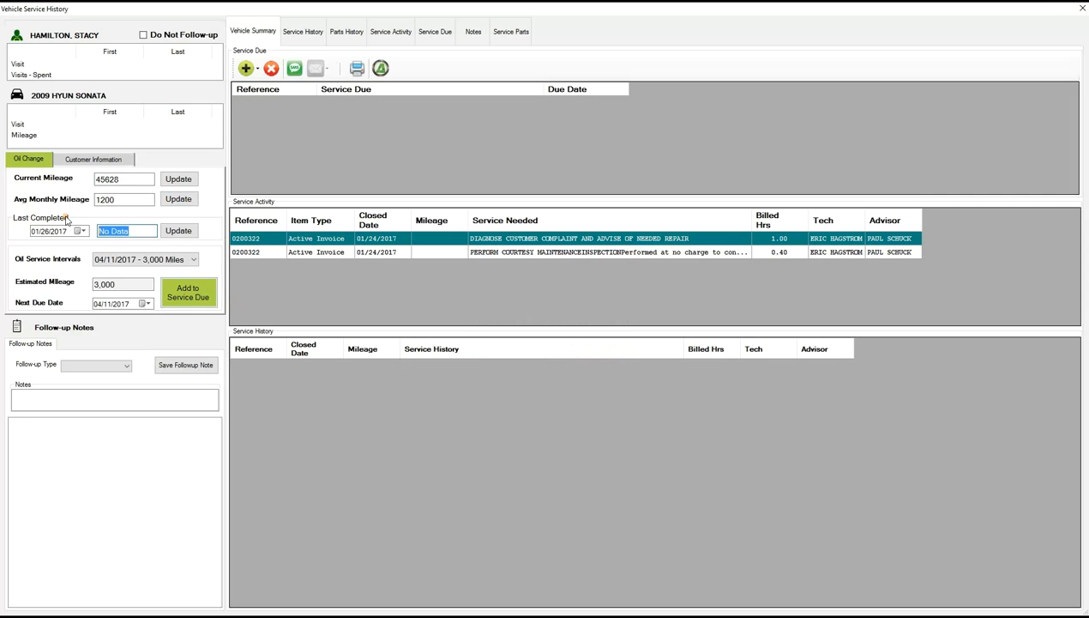
text(45628)
click(179, 232)
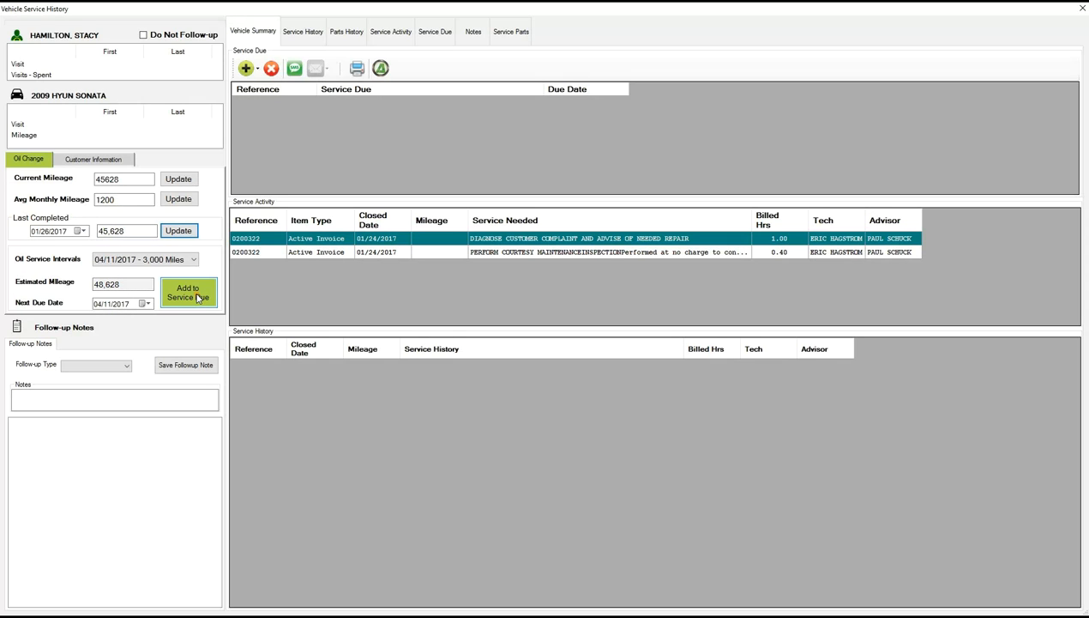
Step: Record the Sonata's last completed oil change as 01/02/2017 at 44,235 miles and add an Oil Service Due item
click(80, 230)
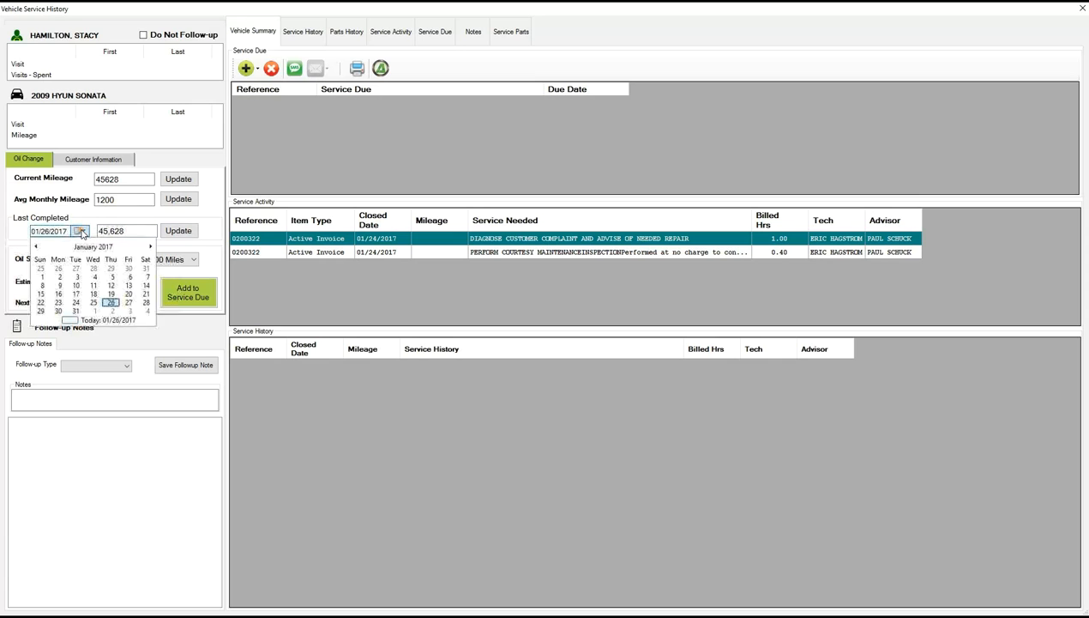
click(62, 281)
drag(129, 231, 98, 240)
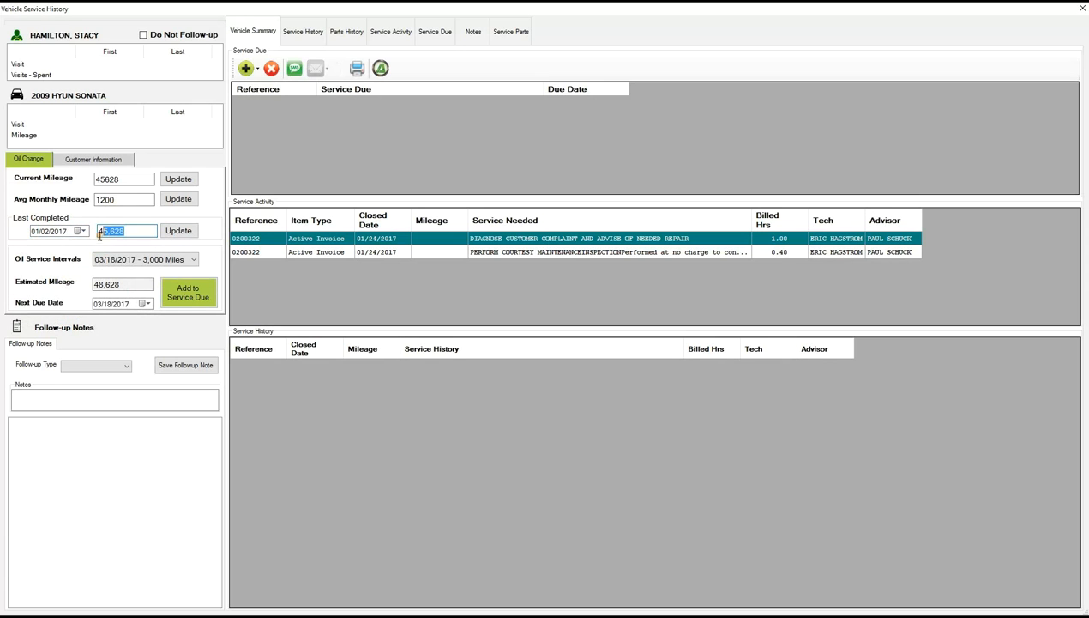
text(44235)
click(179, 230)
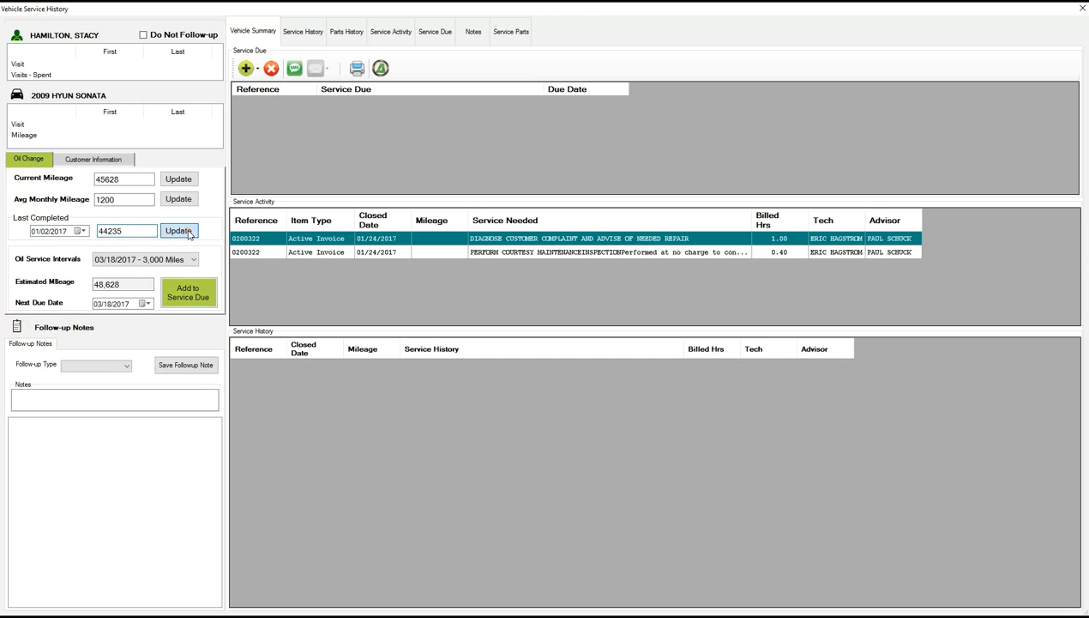
click(195, 296)
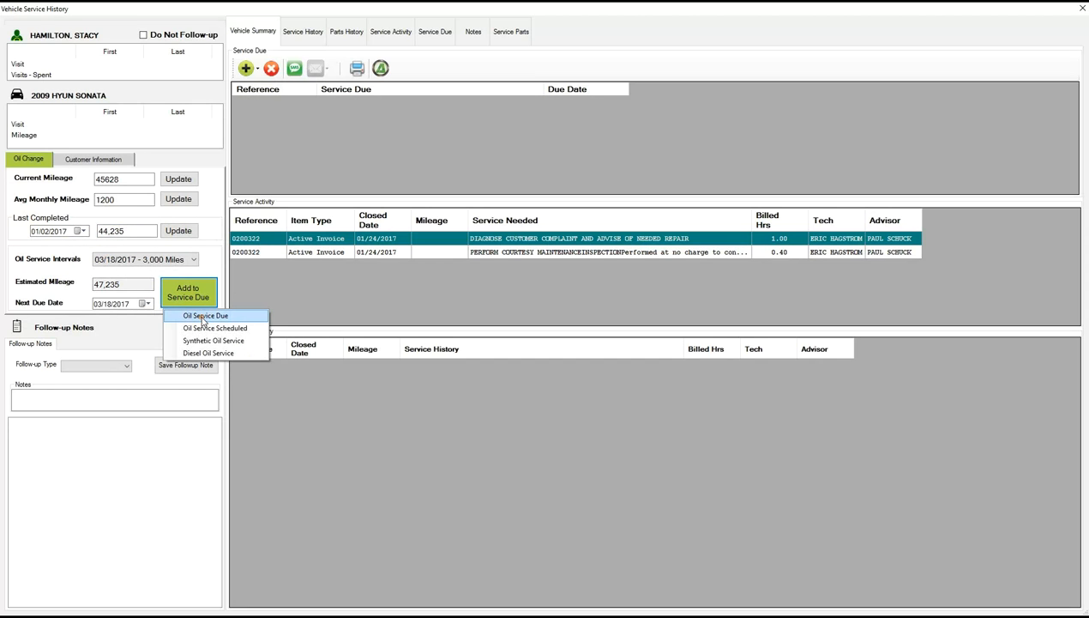
click(204, 316)
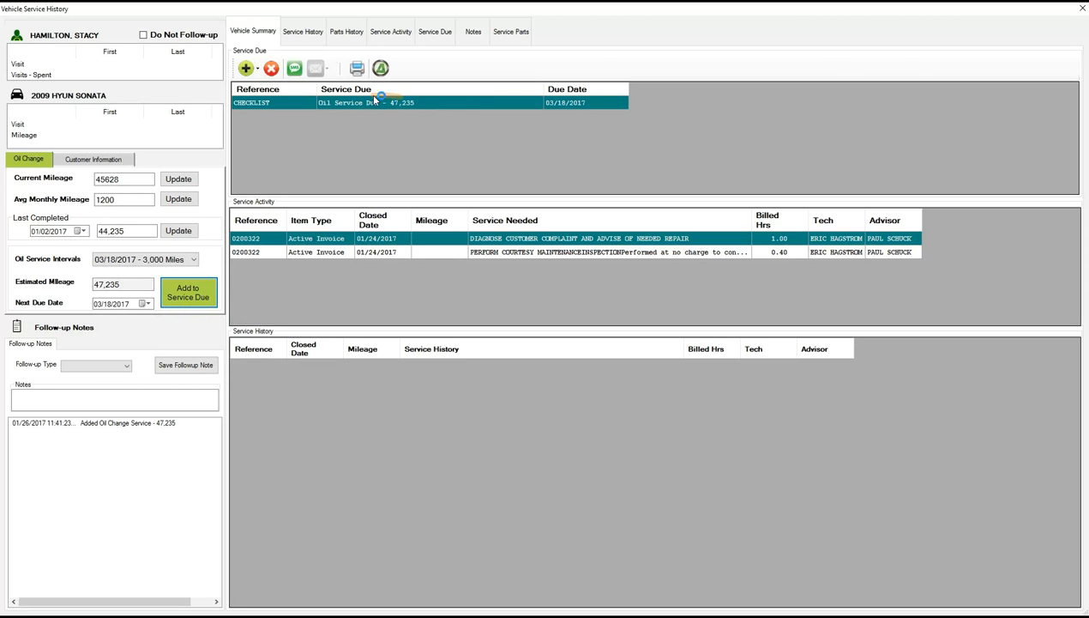
Step: Look at the list of services that can be added as due, and return to the work-in-progress list
click(253, 72)
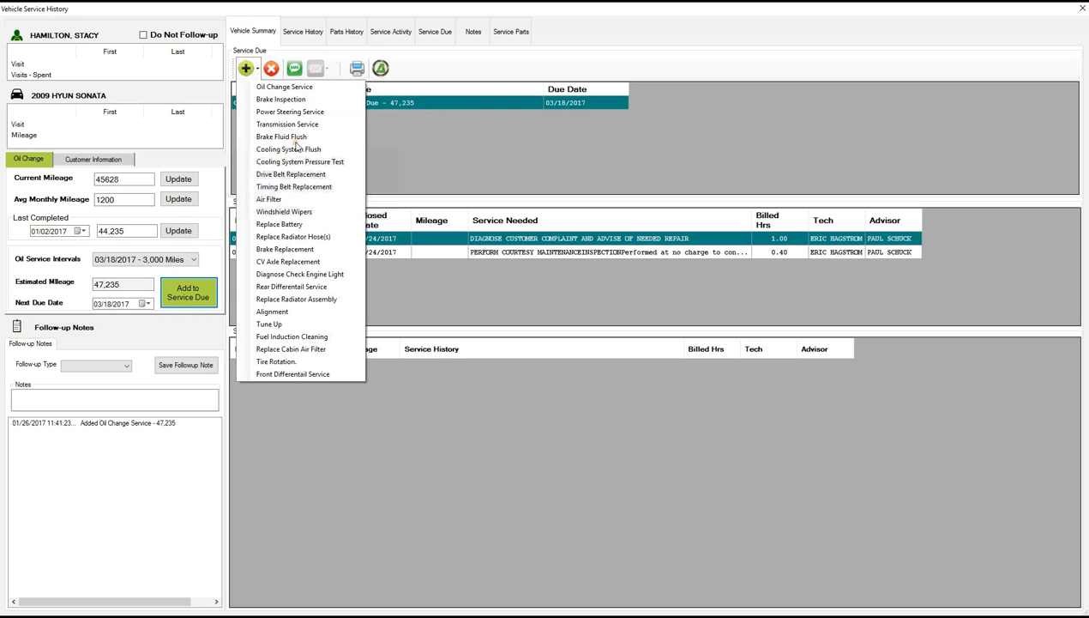
click(437, 76)
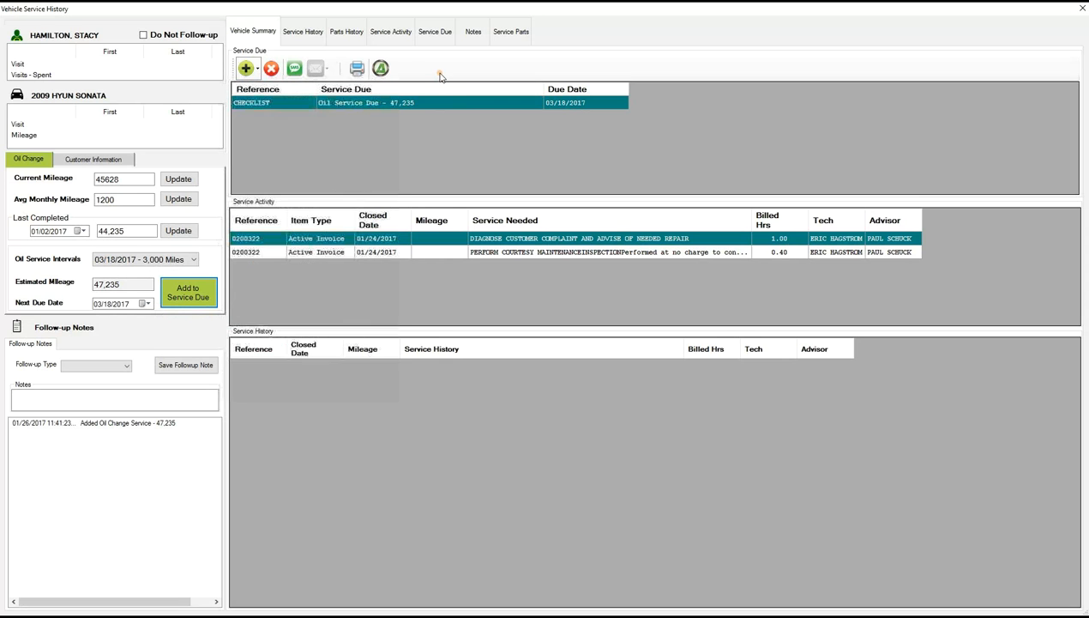
click(382, 68)
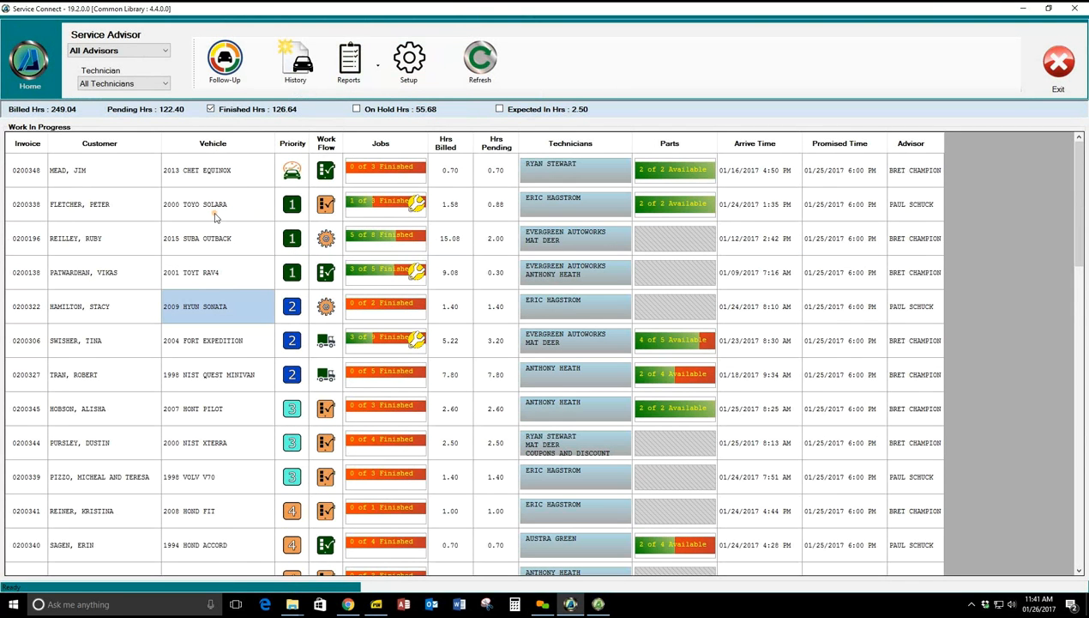
Step: From the 2009 HYUN SONATA's history, prepare a text to the customer's phone number with the message "I grant permission to text message 1 yes 2 no"
double_click(94, 309)
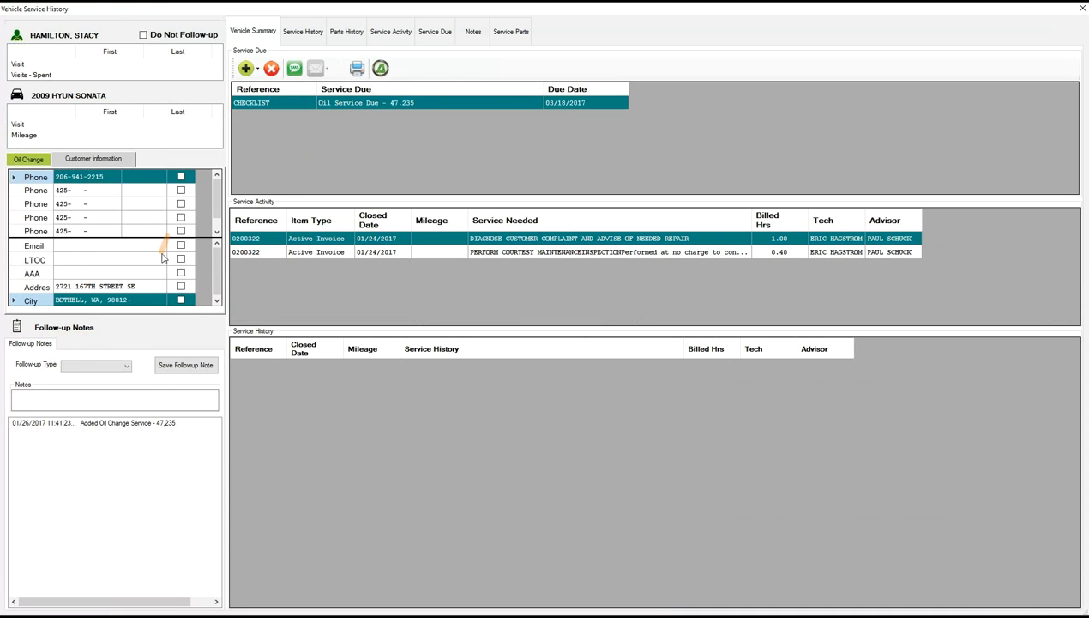
click(296, 70)
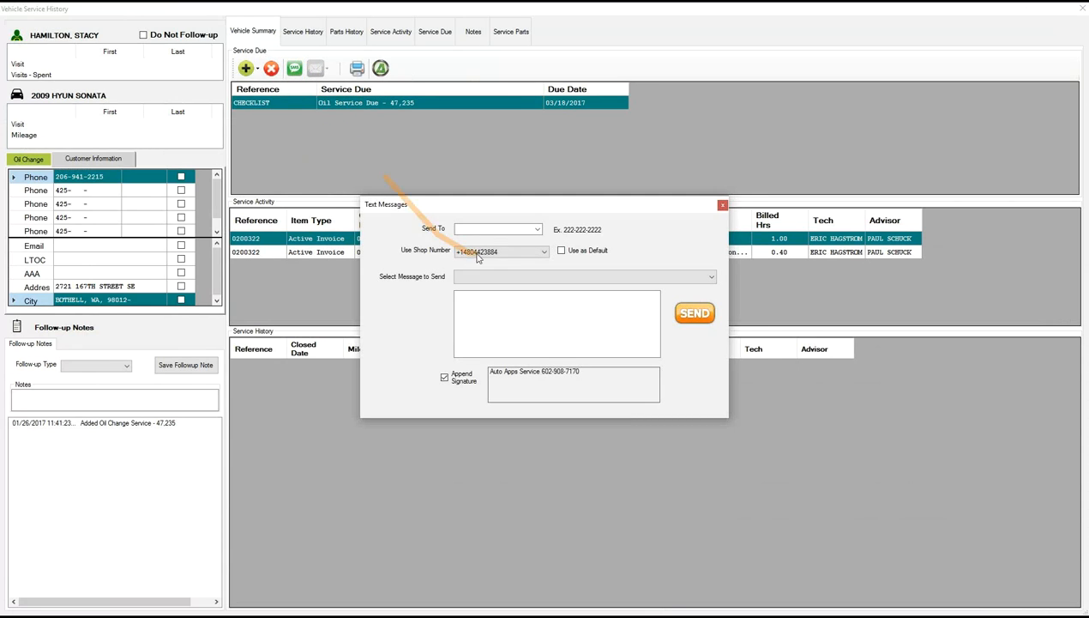
click(537, 229)
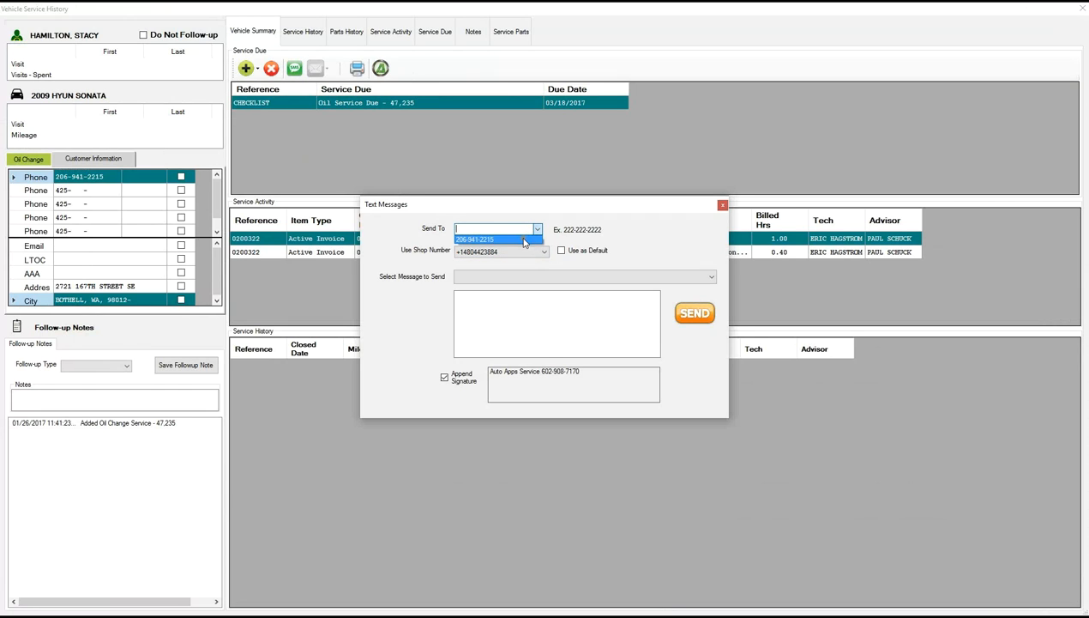
click(523, 240)
click(540, 276)
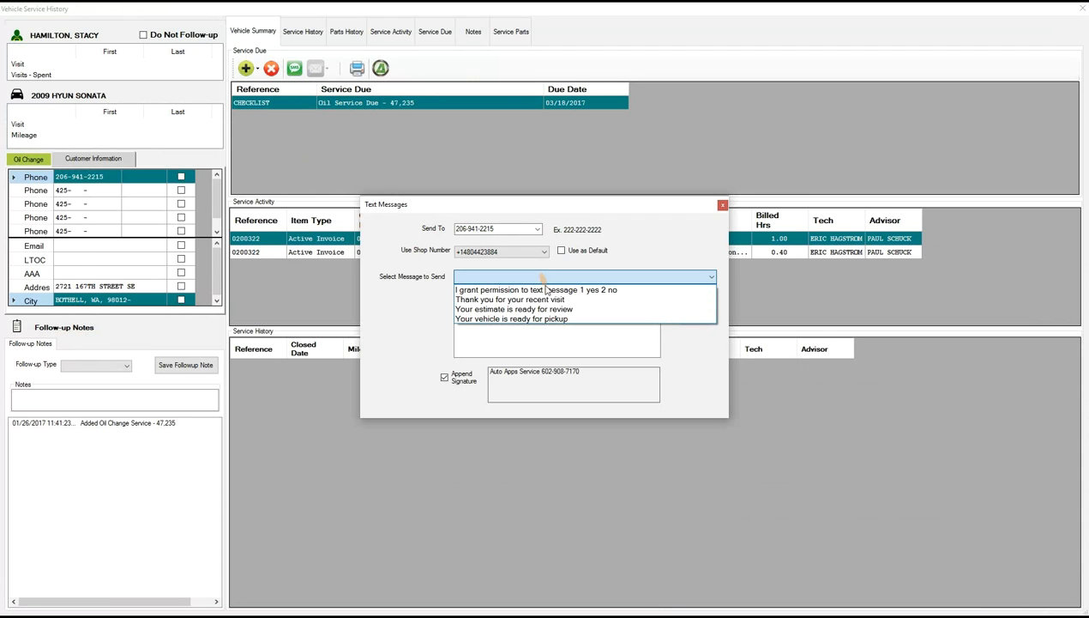
click(543, 290)
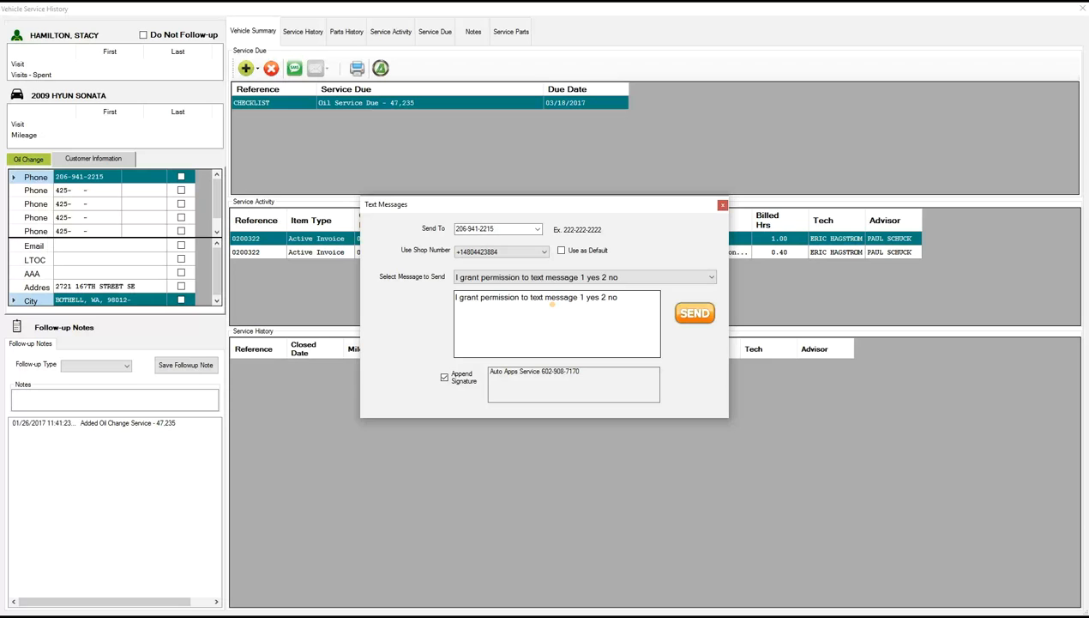
Step: Send the prepared text message, and view the follow-up notes list before closing it
click(695, 313)
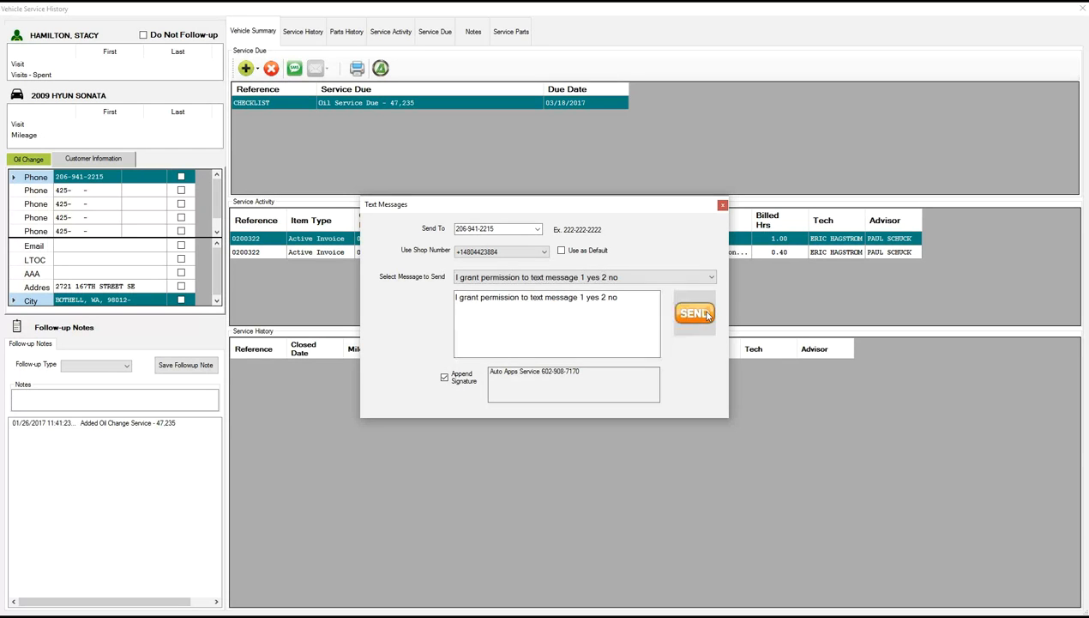
click(572, 346)
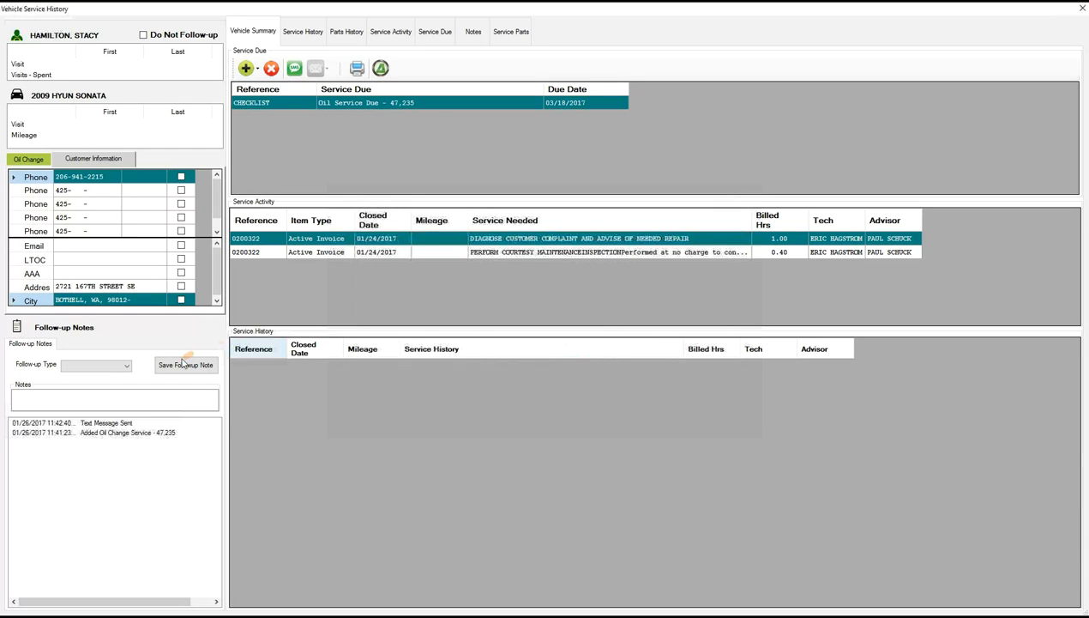
double_click(117, 423)
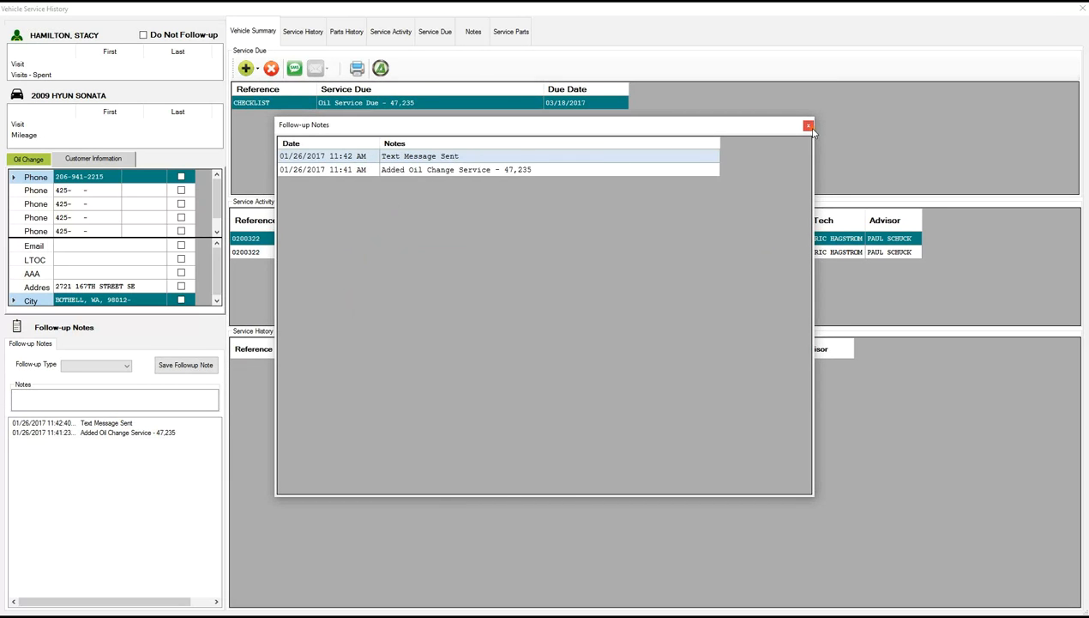
click(808, 127)
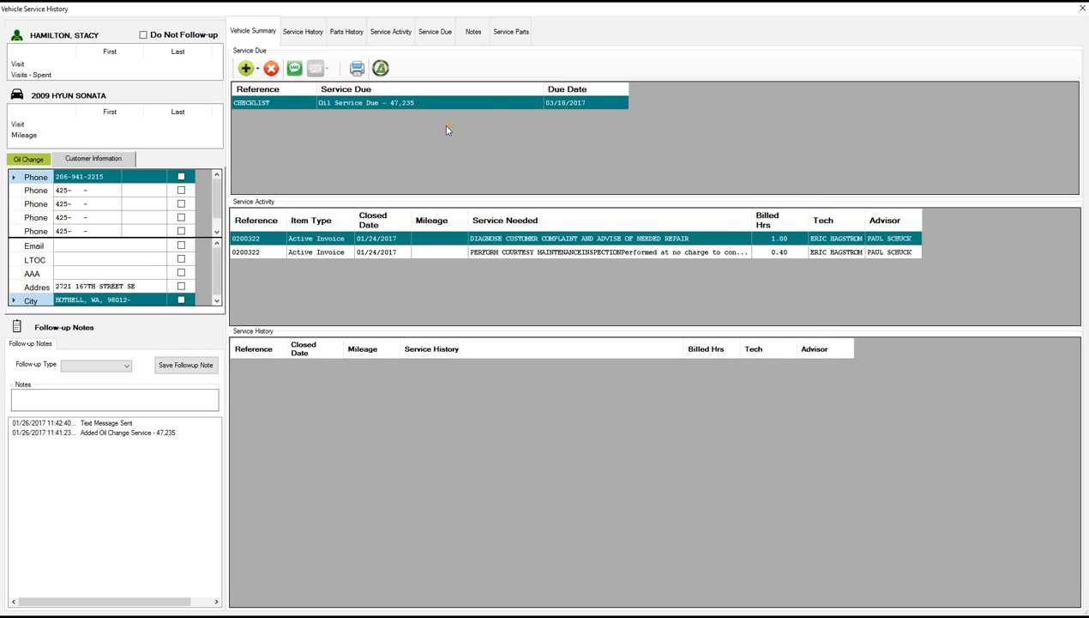
Step: Close the Sonata's service history and look through the advisor and technician filter choices, keeping All Advisors and All Technicians
click(381, 69)
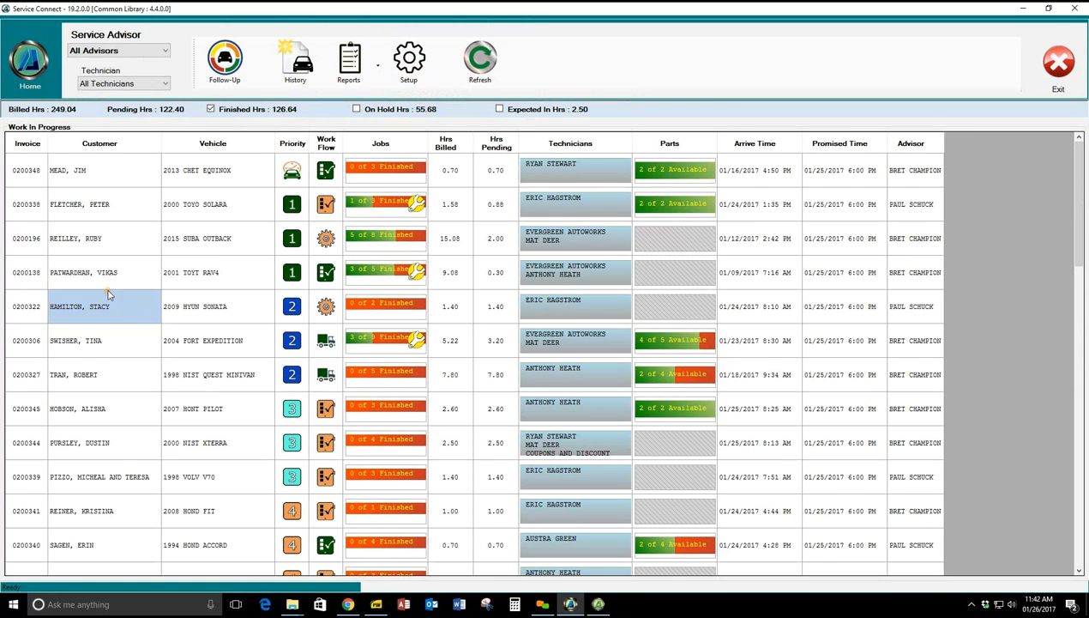
click(130, 53)
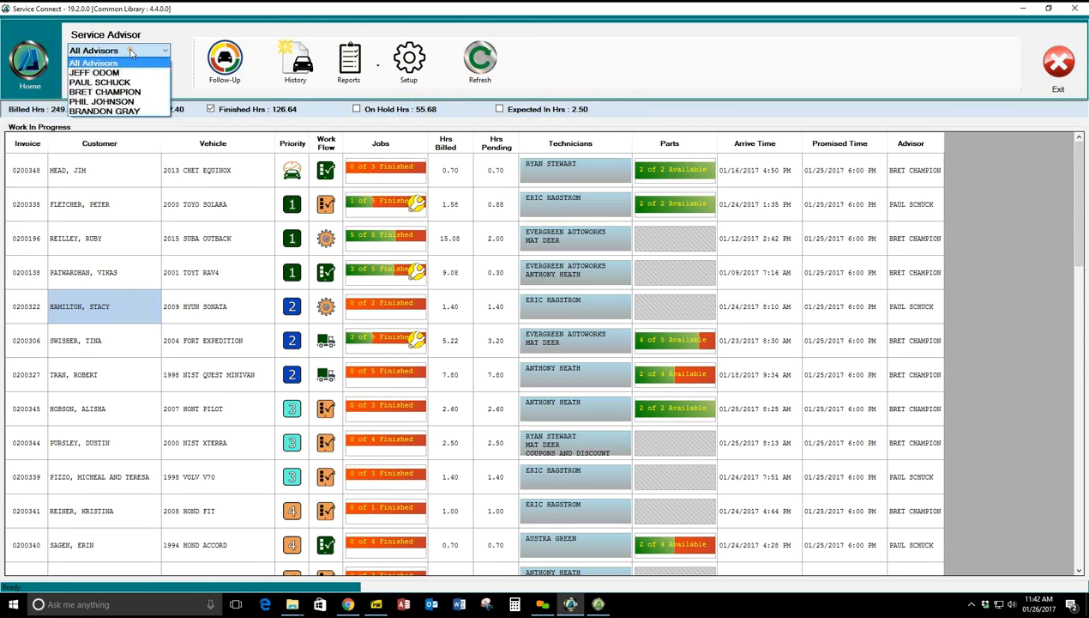
click(129, 59)
click(128, 86)
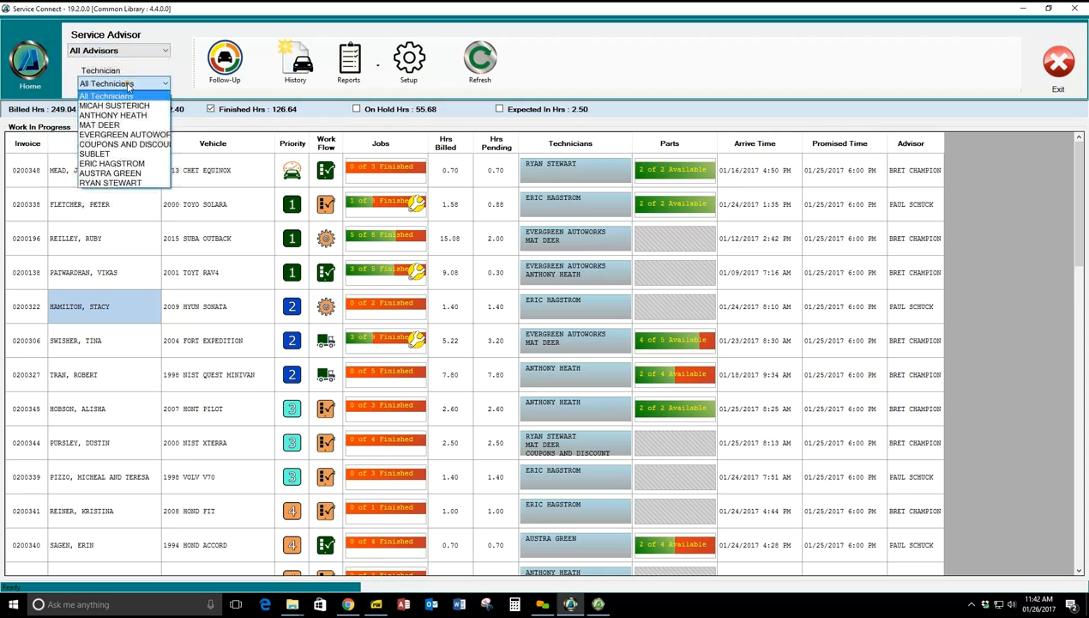
click(128, 93)
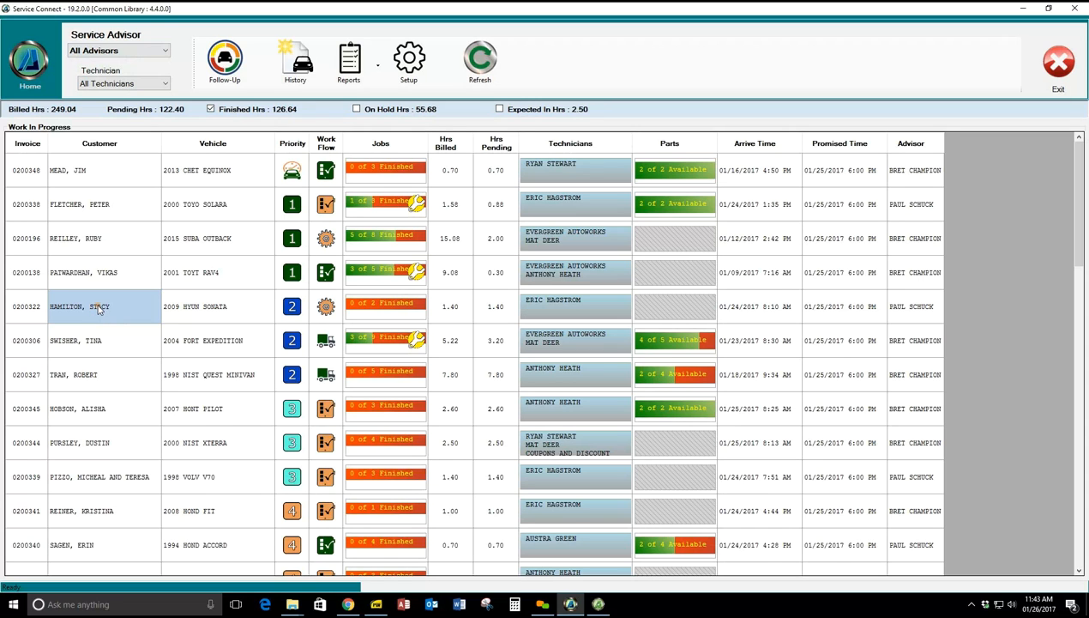
Step: View the 2001 TOYT RAV4's service history from its customer name and again from its vehicle entry, closing it each time
double_click(96, 273)
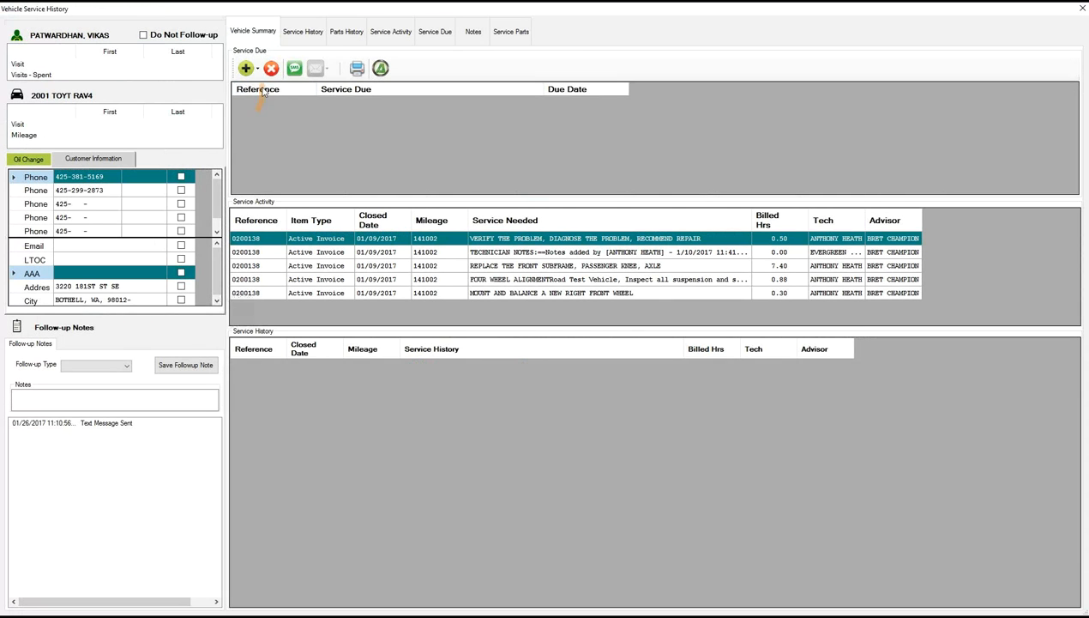
click(381, 68)
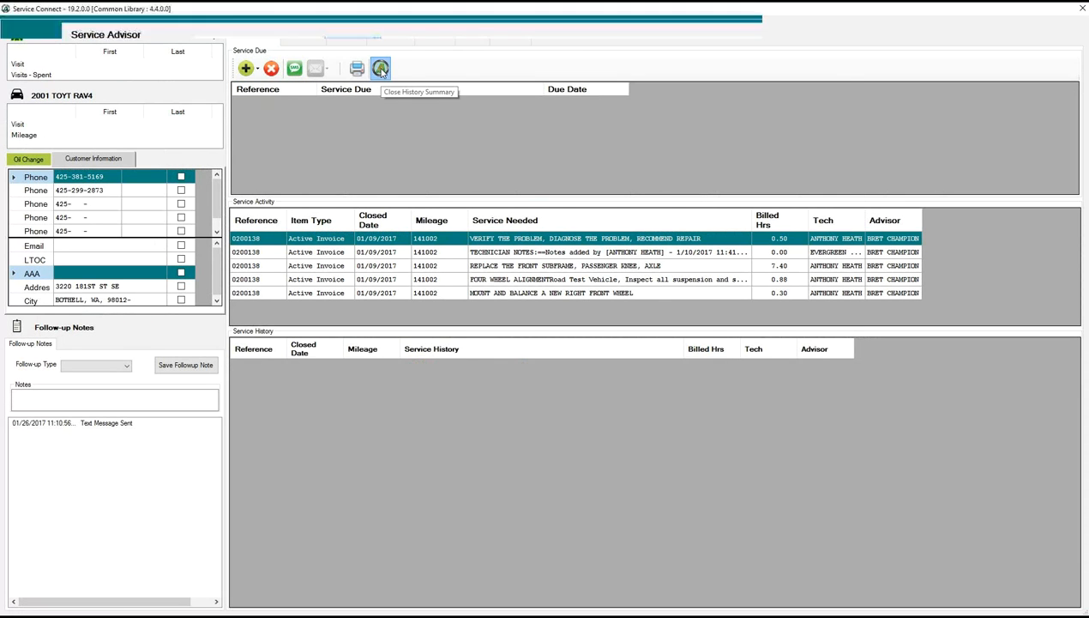
double_click(206, 275)
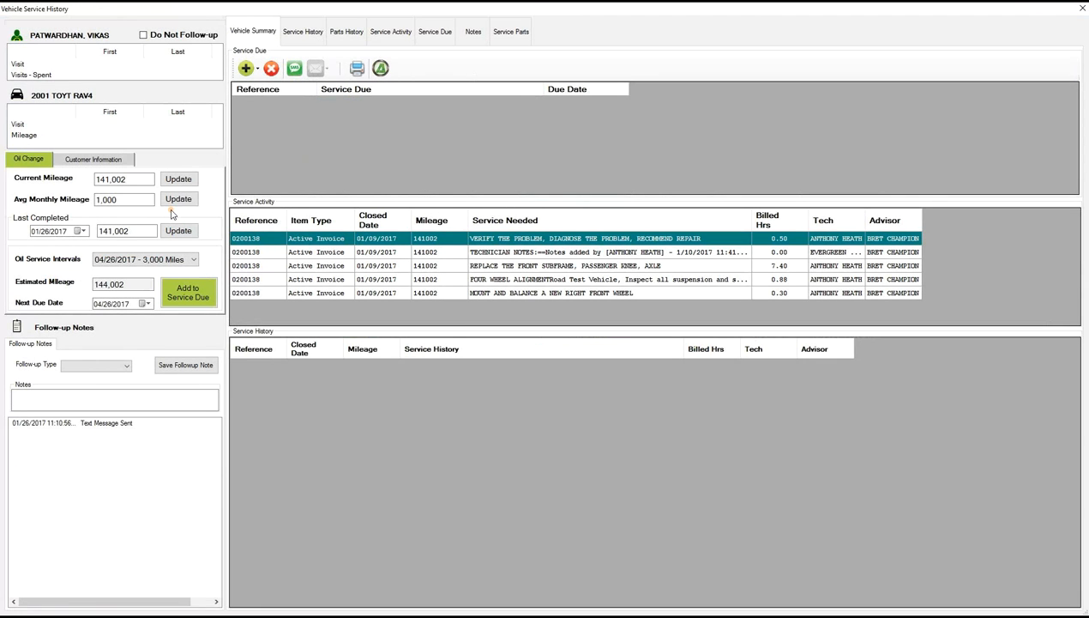
click(381, 68)
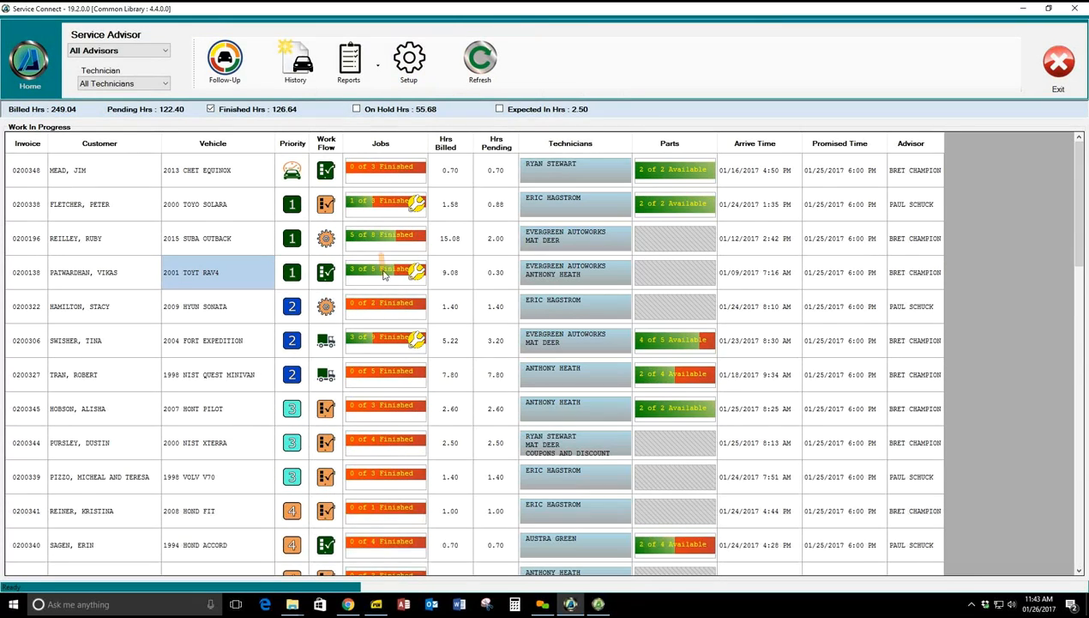
Step: View the job details of the 2001 TOYT RAV4's invoice, and return to the work-in-progress list
click(384, 277)
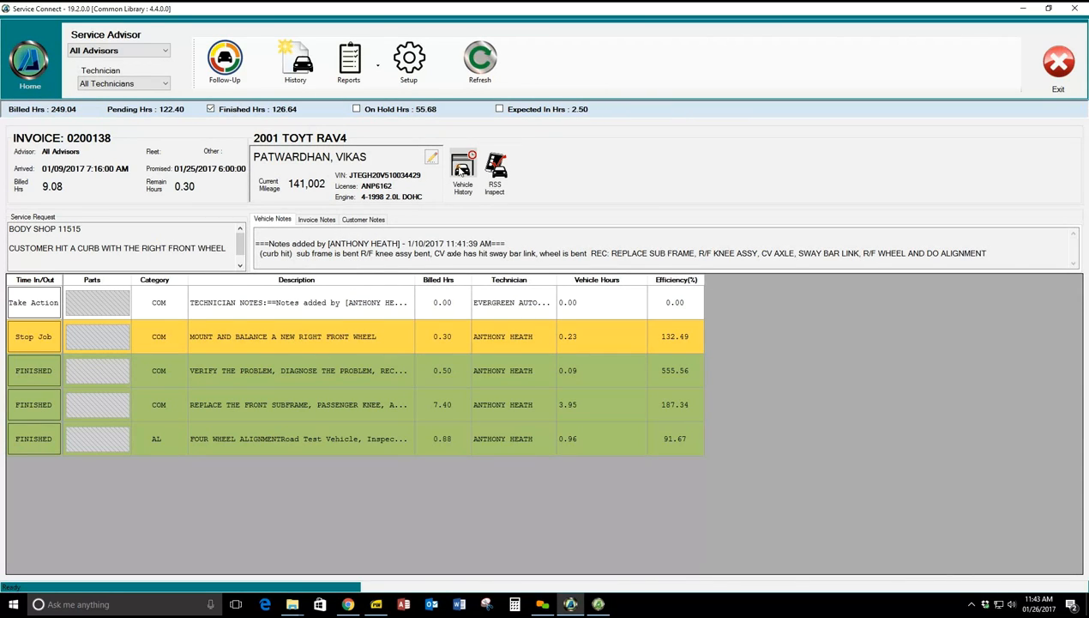
click(460, 170)
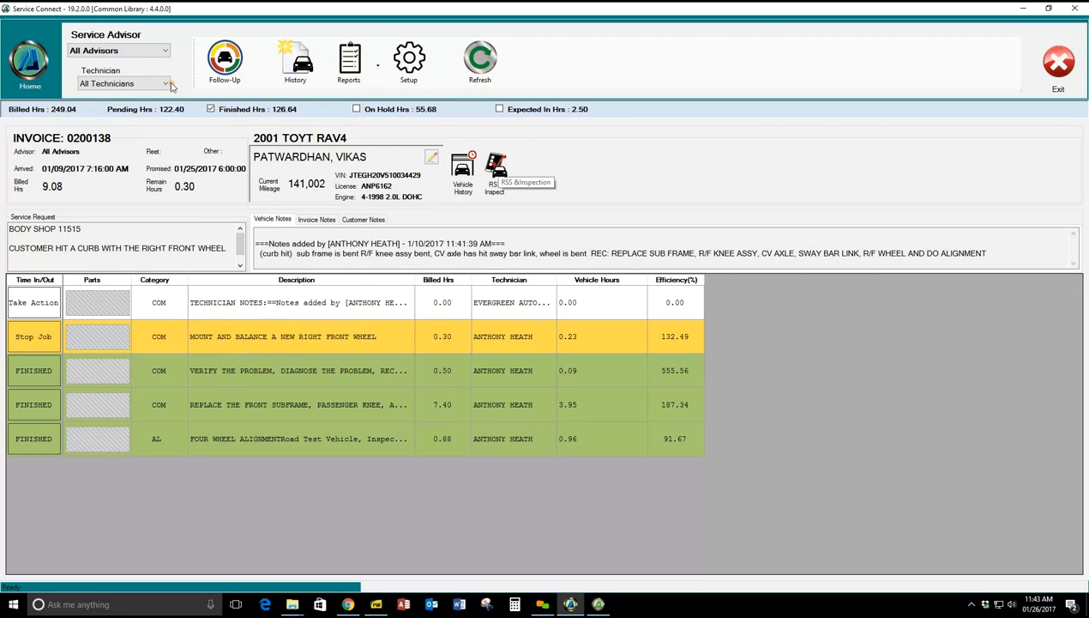
click(44, 62)
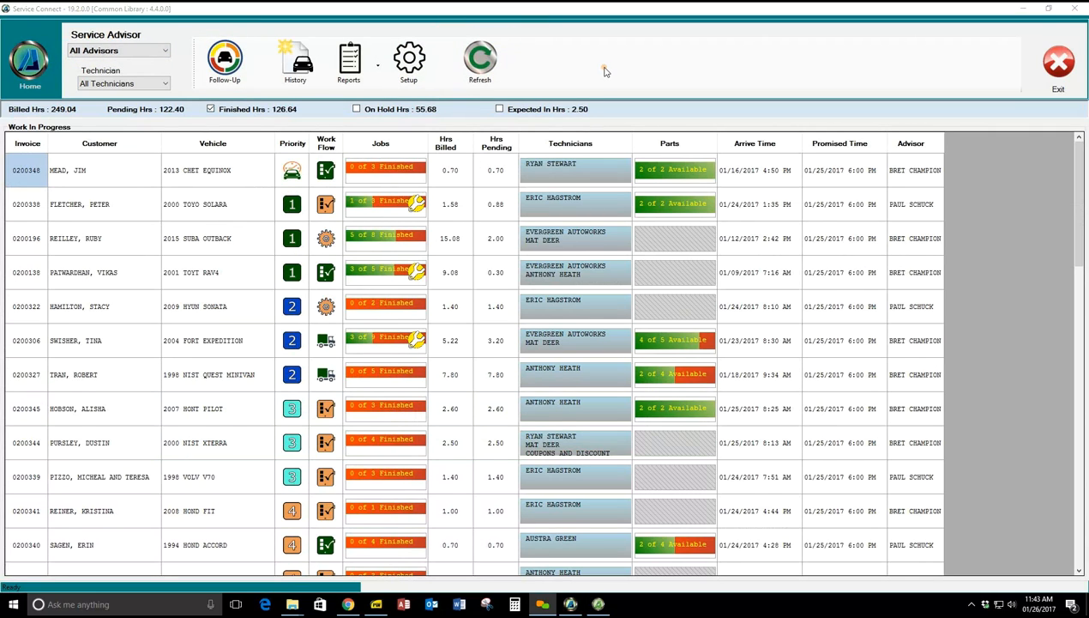
Step: Preview the Text Message Report for ALL Customers from 01/26/2017 to 01/26/2017, close it, and look over the list of available reports
click(380, 68)
click(377, 69)
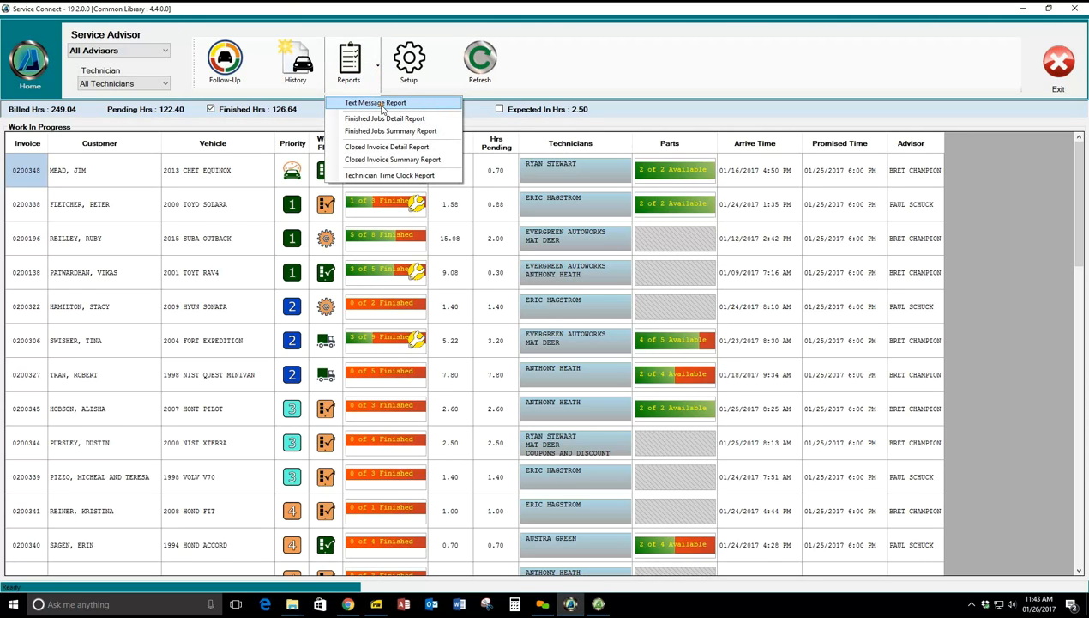
click(382, 104)
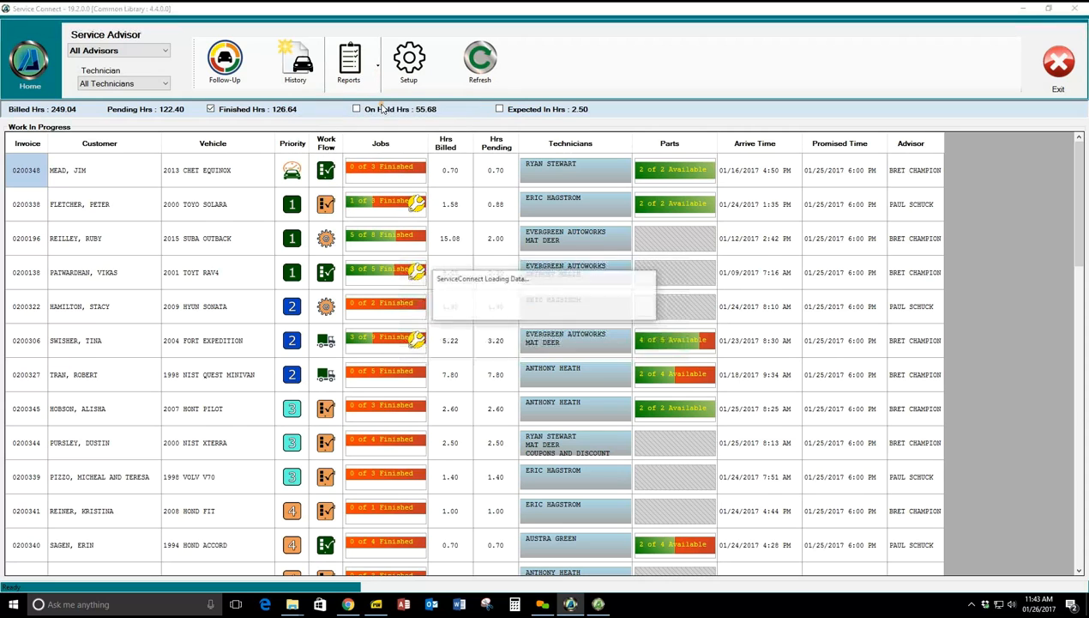
click(616, 302)
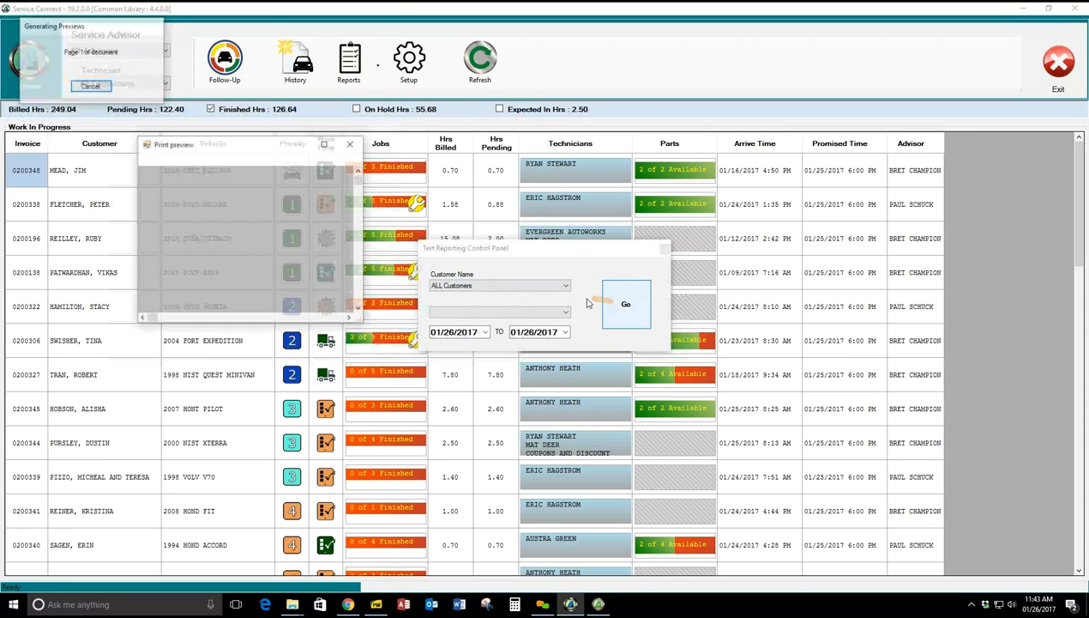
click(324, 144)
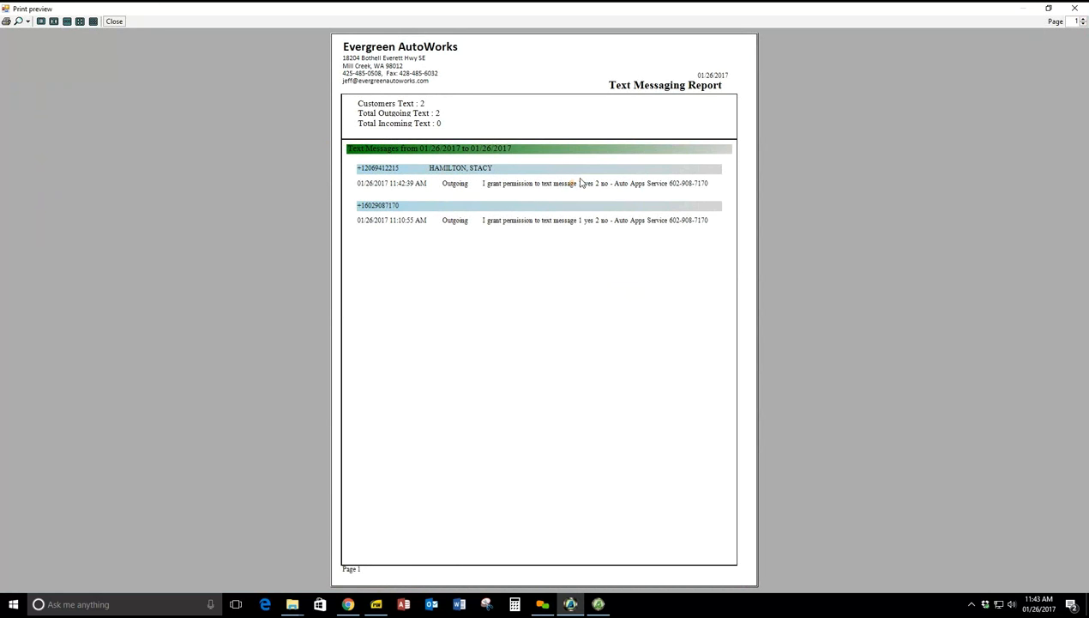
click(1075, 7)
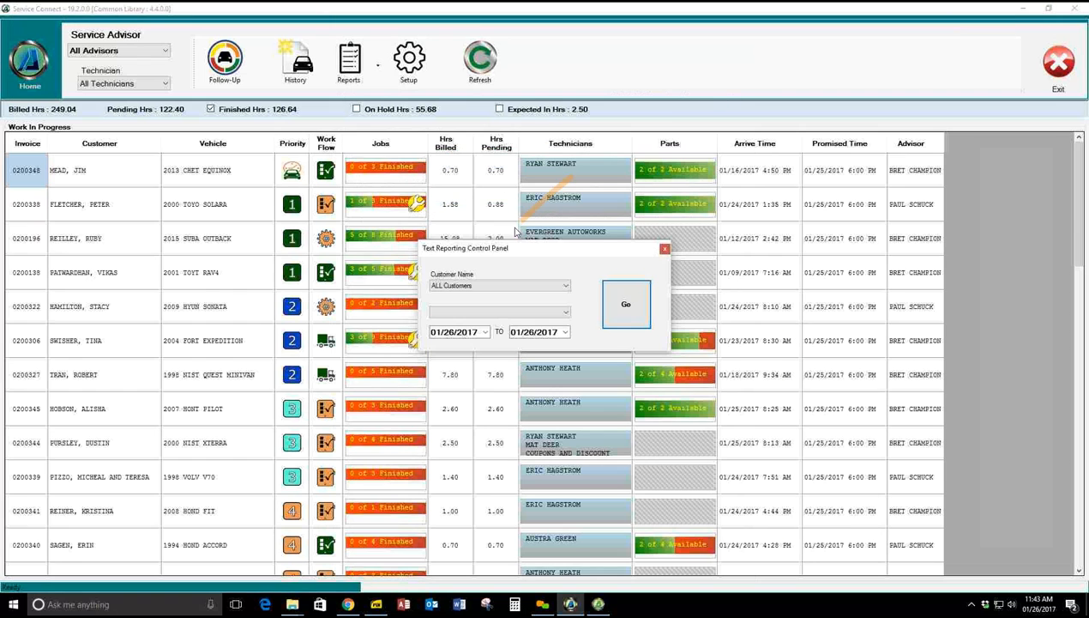
click(665, 249)
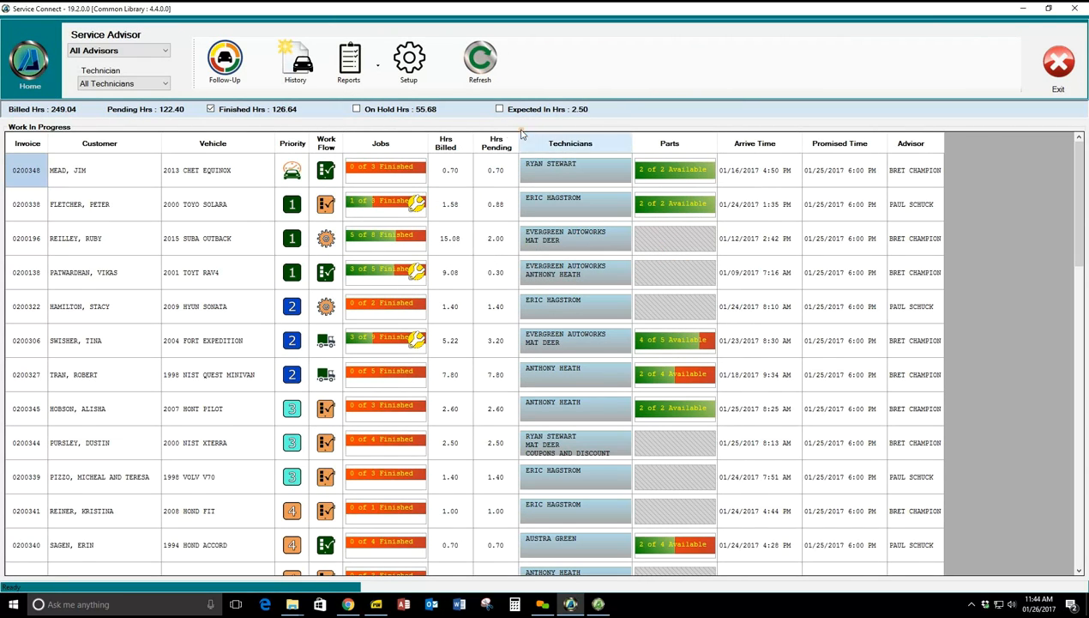
click(377, 66)
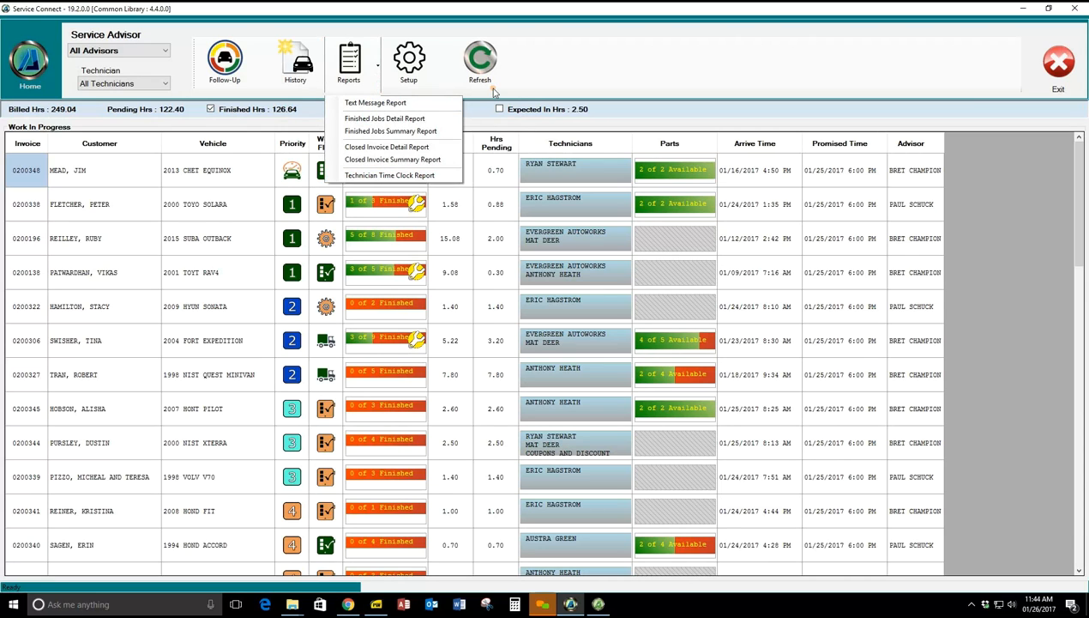
click(473, 103)
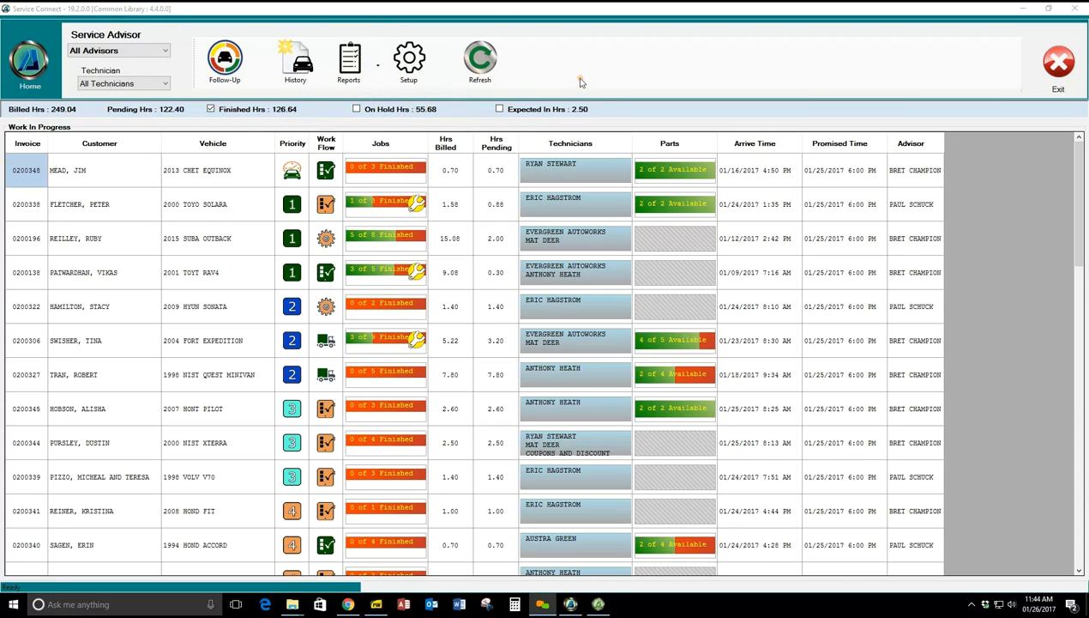